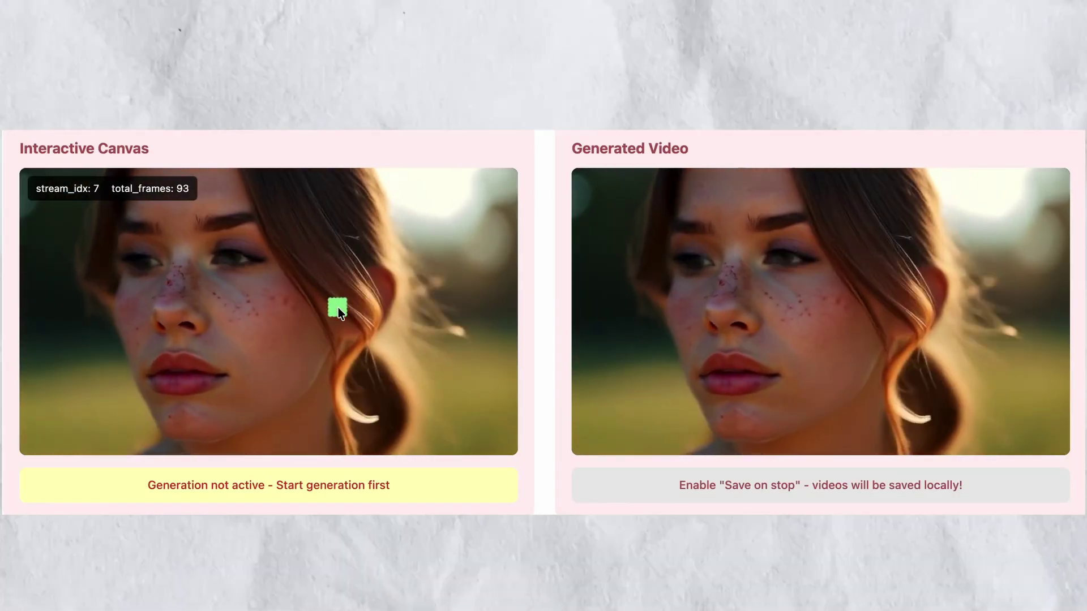
Turn the portrait's face via its lips and nose, lift the balloon, and circle the paper boat
{"action": "mouse_move", "coordinate": [274, 375]}
{"action": "left_mouse_down"}
{"action": "mouse_move", "coordinate": [287, 374]}
{"action": "mouse_move", "coordinate": [256, 380]}
{"action": "left_mouse_up"}
{"action": "left_click_drag", "start_coordinate": [268, 310], "coordinate": [265, 336]}
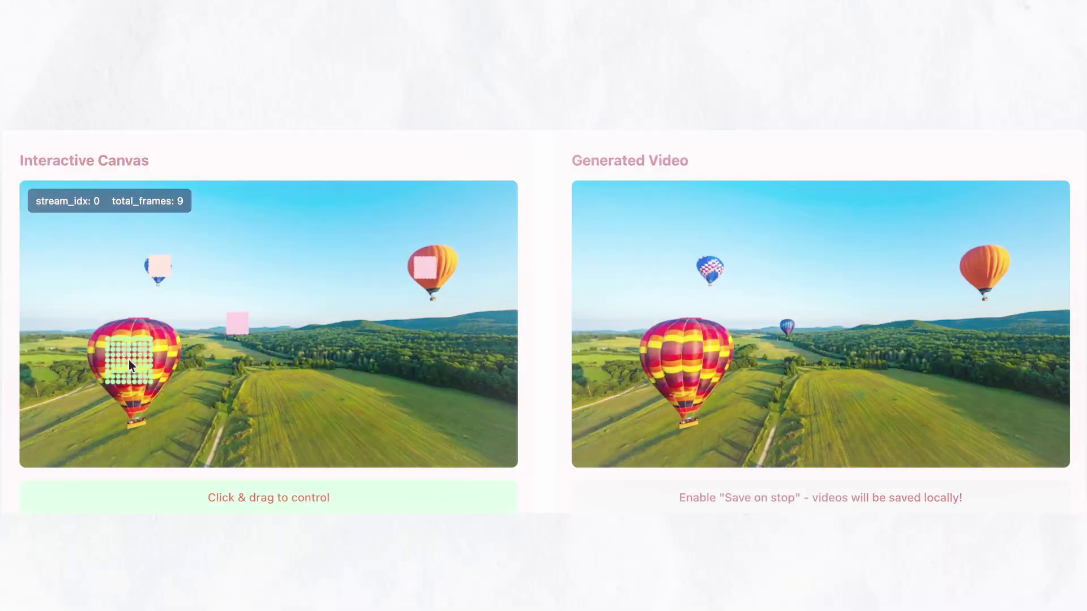
{"action": "mouse_move", "coordinate": [128, 359]}
{"action": "left_mouse_down"}
{"action": "mouse_move", "coordinate": [232, 406]}
{"action": "mouse_move", "coordinate": [309, 359]}
{"action": "mouse_move", "coordinate": [327, 276]}
{"action": "mouse_move", "coordinate": [336, 321]}
{"action": "mouse_move", "coordinate": [263, 387]}
{"action": "mouse_move", "coordinate": [109, 345]}
{"action": "mouse_move", "coordinate": [202, 384]}
{"action": "mouse_move", "coordinate": [308, 344]}
{"action": "mouse_move", "coordinate": [307, 256]}
{"action": "left_mouse_up"}
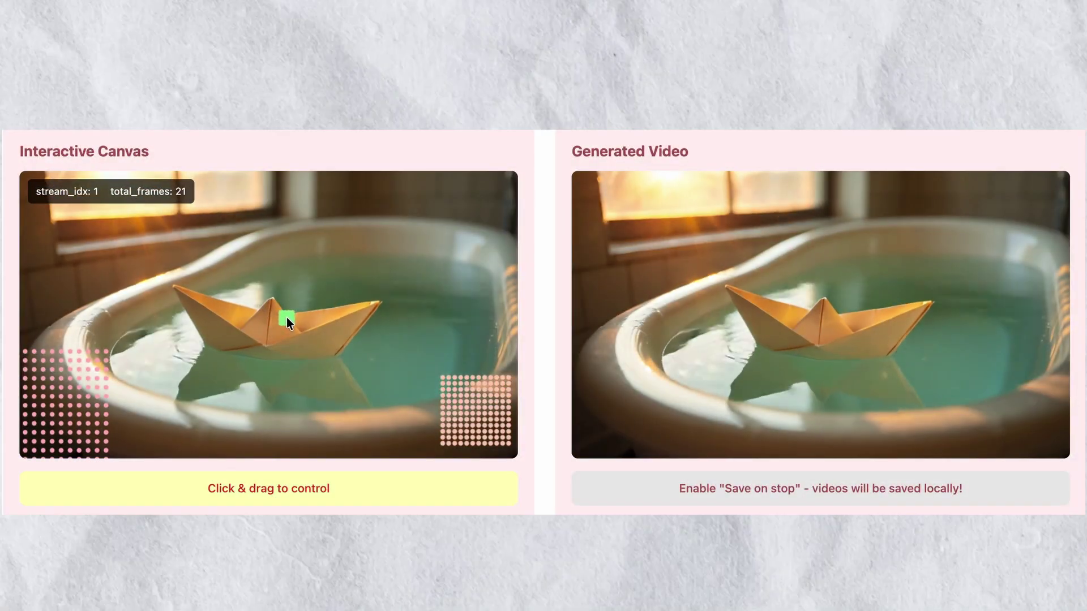
{"action": "mouse_move", "coordinate": [287, 316]}
{"action": "left_mouse_down"}
{"action": "mouse_move", "coordinate": [368, 316]}
{"action": "mouse_move", "coordinate": [234, 312]}
{"action": "mouse_move", "coordinate": [347, 289]}
{"action": "mouse_move", "coordinate": [357, 275]}
{"action": "mouse_move", "coordinate": [296, 335]}
{"action": "mouse_move", "coordinate": [308, 203]}
{"action": "mouse_move", "coordinate": [298, 318]}
{"action": "mouse_move", "coordinate": [240, 338]}
{"action": "mouse_move", "coordinate": [337, 160]}
{"action": "left_mouse_up"}
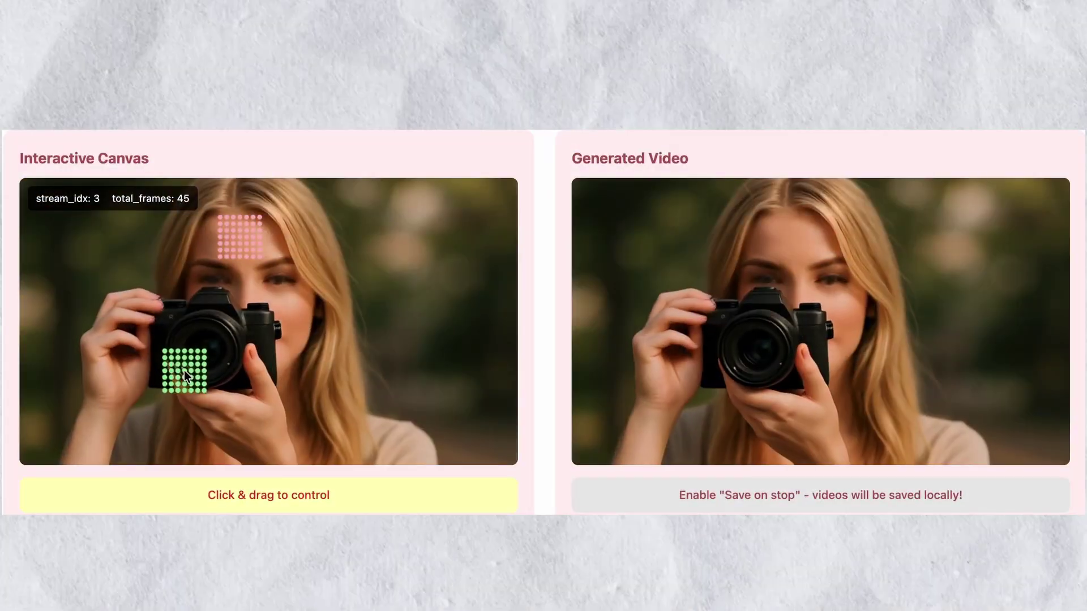
{"action": "mouse_move", "coordinate": [184, 371]}
{"action": "left_mouse_down"}
{"action": "mouse_move", "coordinate": [239, 408]}
{"action": "mouse_move", "coordinate": [328, 389]}
{"action": "mouse_move", "coordinate": [349, 318]}
{"action": "mouse_move", "coordinate": [247, 336]}
{"action": "mouse_move", "coordinate": [280, 348]}
{"action": "mouse_move", "coordinate": [396, 445]}
{"action": "left_mouse_up"}
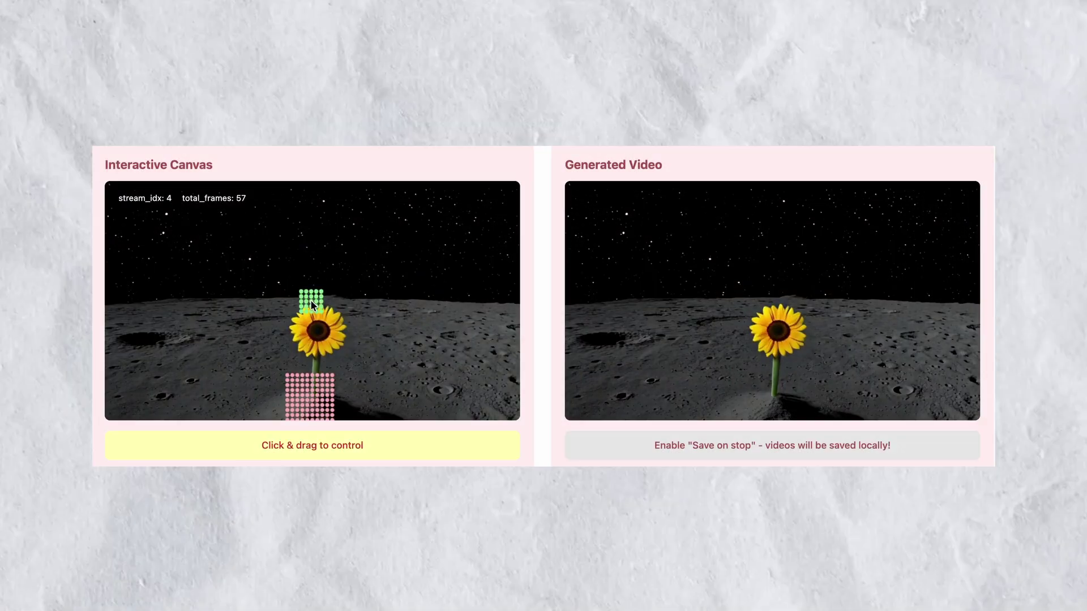
Drag the green grid upward so the sunflower grows taller
{"action": "left_click_drag", "start_coordinate": [312, 302], "coordinate": [463, 329]}
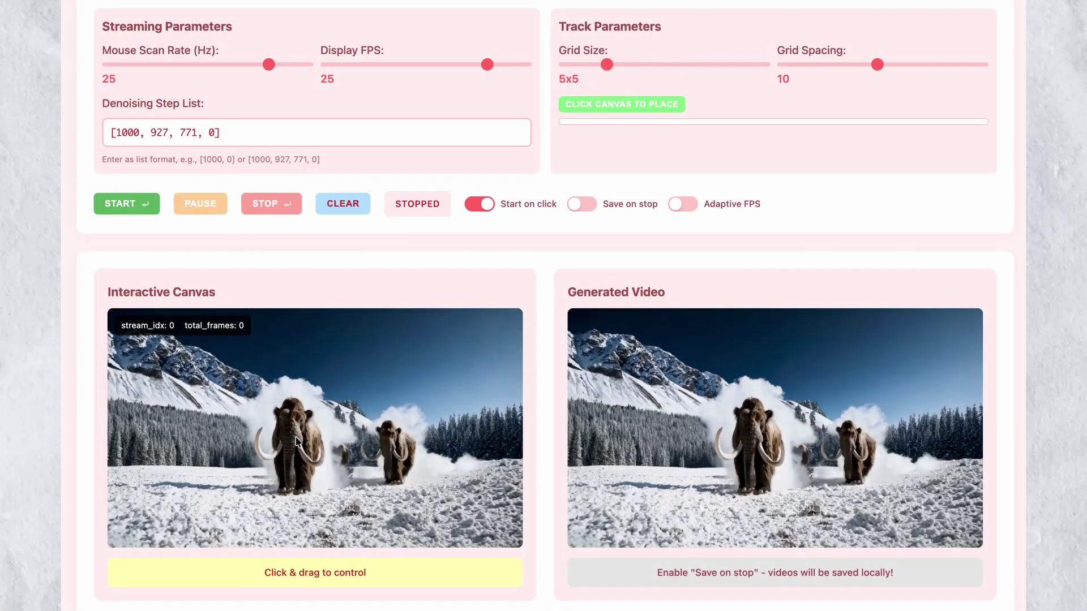
Pin both mammoths with static grids, switch to a 12x12 grid, and animate the scene
{"action": "left_click", "coordinate": [388, 445]}
{"action": "left_click", "coordinate": [680, 65]}
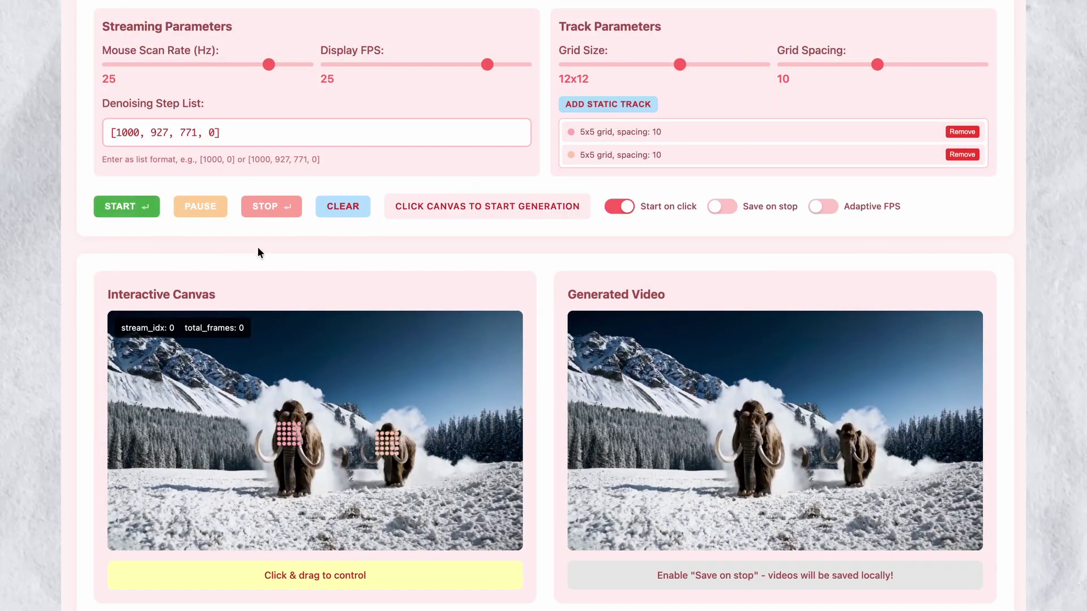
{"action": "left_click", "coordinate": [489, 364]}
{"action": "left_click_drag", "start_coordinate": [489, 364], "coordinate": [160, 430]}
Stop the mammoth video, drive the chess scene with a 9x9 grid, then pause it
{"action": "left_click", "coordinate": [288, 212]}
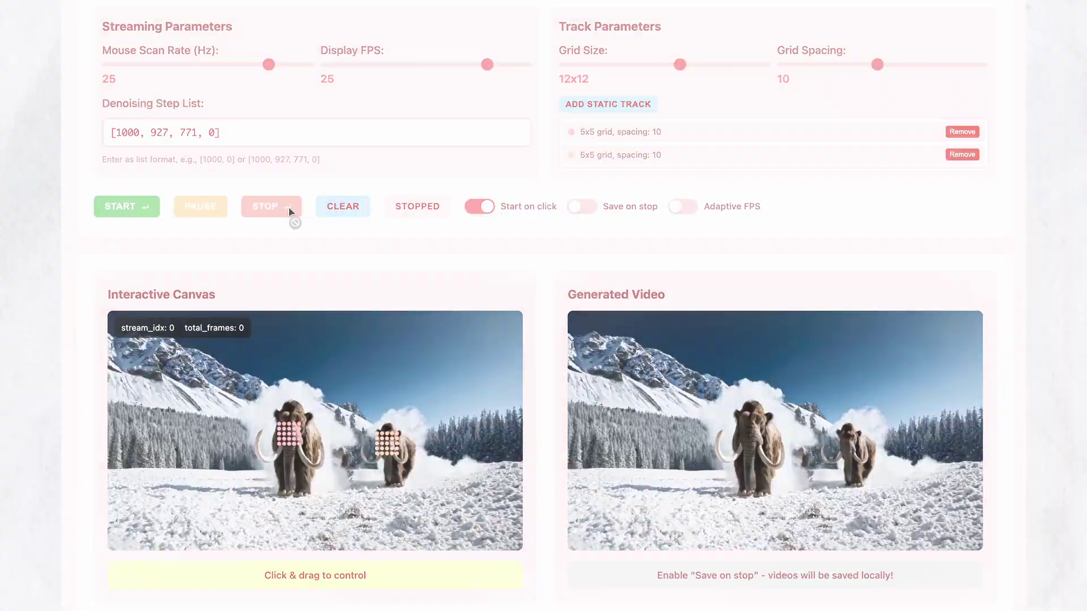
{"action": "mouse_move", "coordinate": [478, 348]}
{"action": "left_mouse_down"}
{"action": "mouse_move", "coordinate": [461, 352]}
{"action": "mouse_move", "coordinate": [464, 321]}
{"action": "mouse_move", "coordinate": [466, 358]}
{"action": "left_mouse_up"}
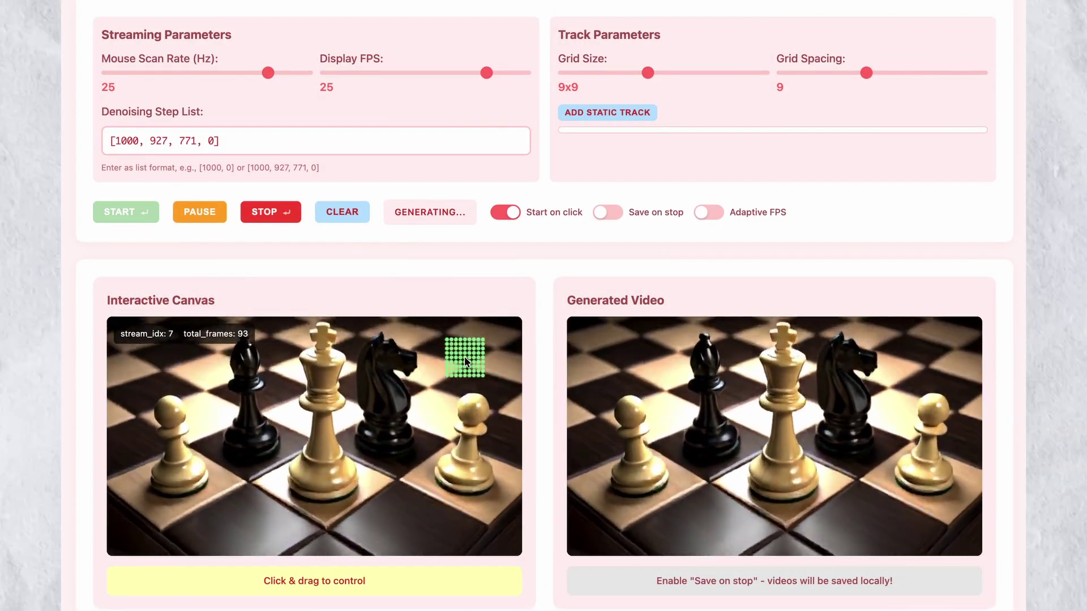
{"action": "key", "text": "space"}
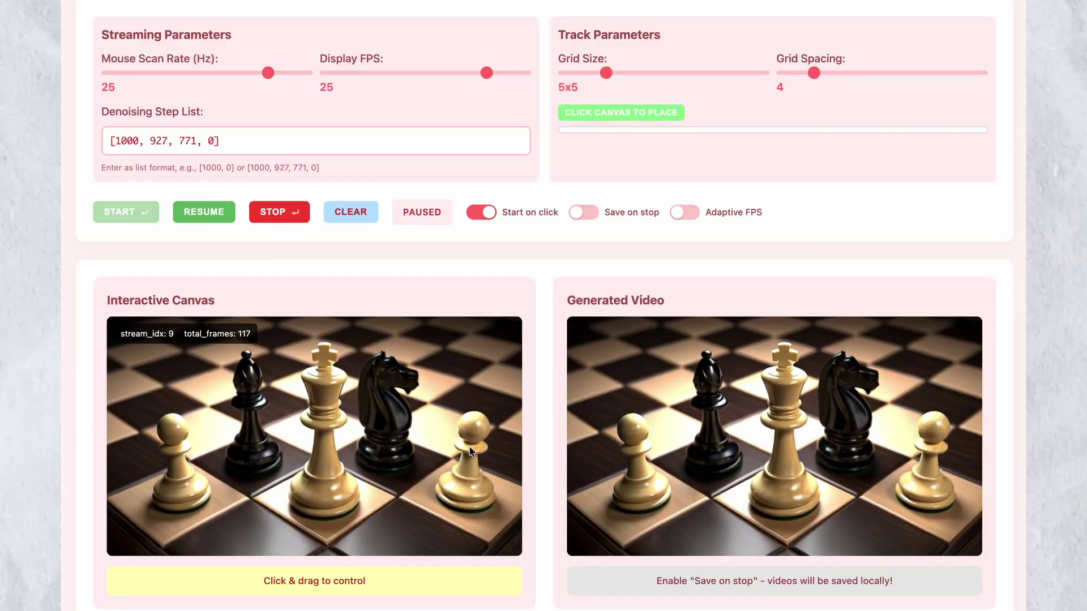
Pin the bishop, knight and left white pawn with static 5x5 grids
{"action": "left_click", "coordinate": [387, 395]}
{"action": "left_click", "coordinate": [253, 402]}
{"action": "left_click", "coordinate": [592, 113]}
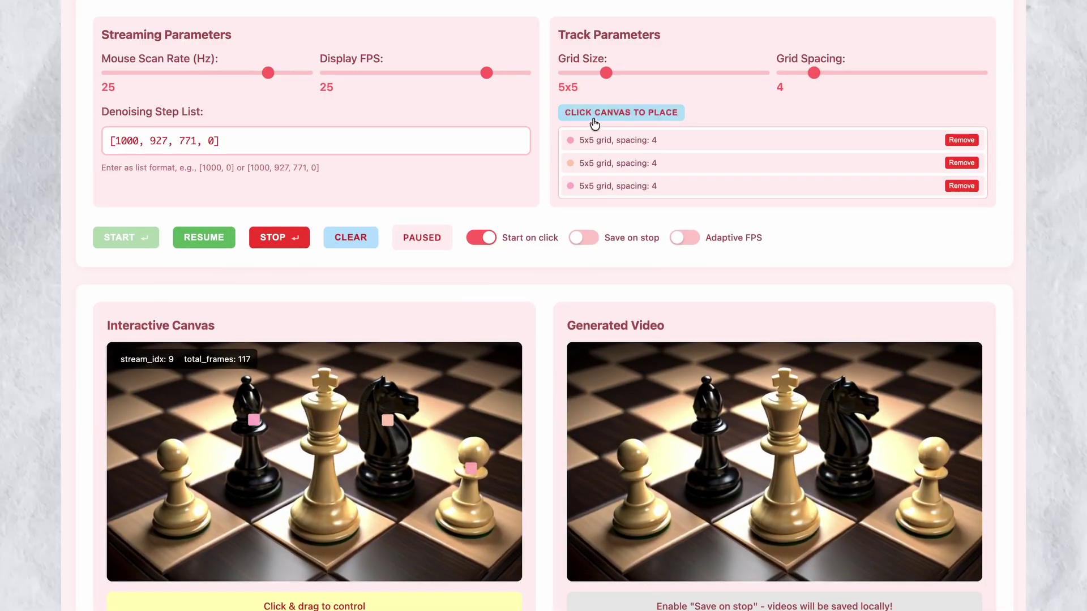
{"action": "left_click", "coordinate": [188, 474]}
Resume, move the white king down-left while pinned pieces hold, then stop and reset
{"action": "left_click", "coordinate": [200, 244]}
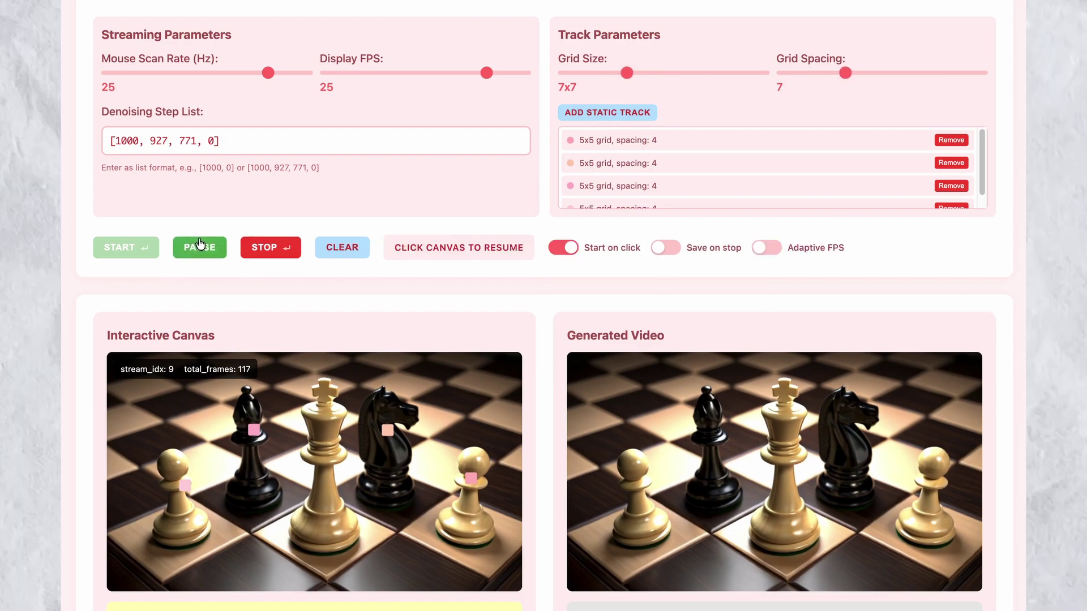
{"action": "mouse_move", "coordinate": [326, 491]}
{"action": "left_mouse_down"}
{"action": "mouse_move", "coordinate": [269, 532]}
{"action": "mouse_move", "coordinate": [282, 548]}
{"action": "mouse_move", "coordinate": [330, 552]}
{"action": "mouse_move", "coordinate": [338, 543]}
{"action": "mouse_move", "coordinate": [319, 527]}
{"action": "left_mouse_up"}
{"action": "left_click", "coordinate": [286, 248]}
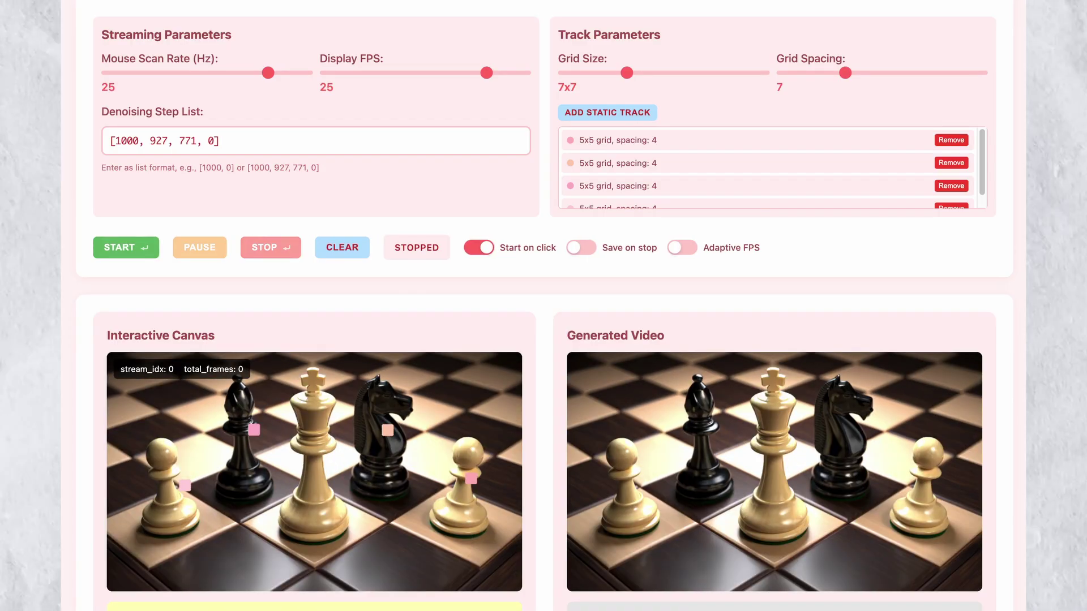
{"action": "left_click", "coordinate": [368, 378]}
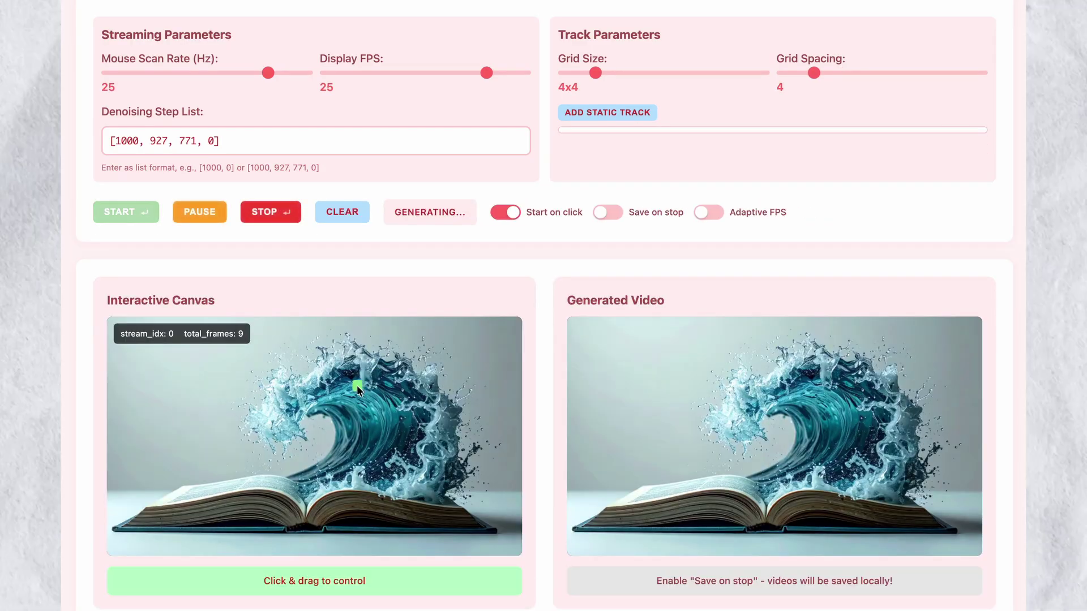
Push the wave down into the open book, stop, and drag it down again
{"action": "mouse_move", "coordinate": [357, 389]}
{"action": "left_mouse_down"}
{"action": "mouse_move", "coordinate": [332, 422]}
{"action": "mouse_move", "coordinate": [347, 394]}
{"action": "mouse_move", "coordinate": [367, 407]}
{"action": "mouse_move", "coordinate": [478, 351]}
{"action": "mouse_move", "coordinate": [484, 333]}
{"action": "mouse_move", "coordinate": [193, 479]}
{"action": "mouse_move", "coordinate": [112, 497]}
{"action": "left_mouse_up"}
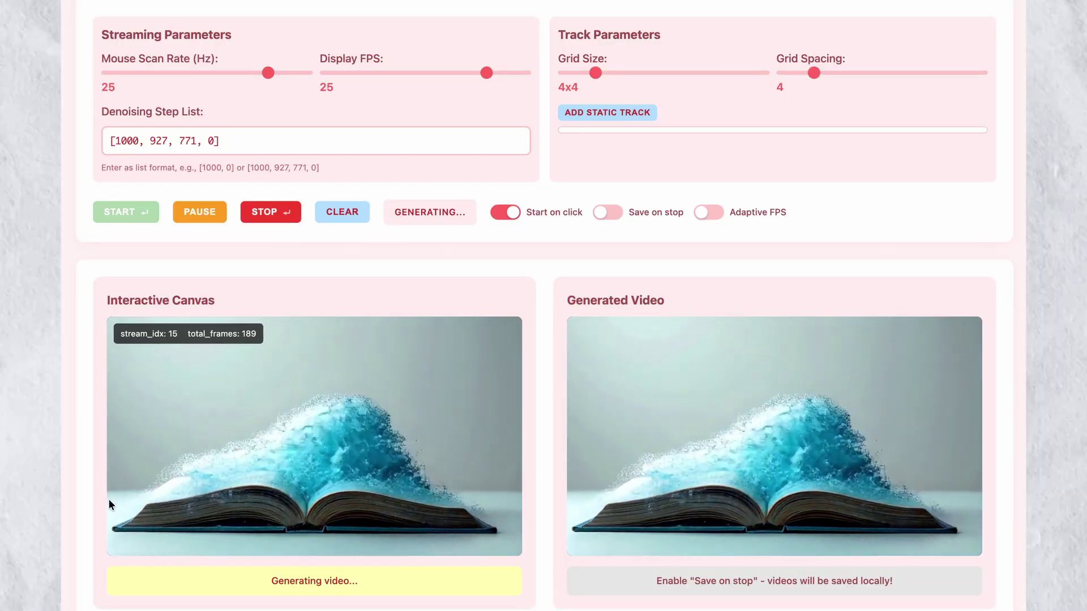
{"action": "left_click", "coordinate": [288, 218]}
{"action": "mouse_move", "coordinate": [359, 383]}
{"action": "left_mouse_down"}
{"action": "mouse_move", "coordinate": [311, 429]}
{"action": "mouse_move", "coordinate": [344, 416]}
{"action": "mouse_move", "coordinate": [344, 388]}
{"action": "mouse_move", "coordinate": [359, 402]}
{"action": "mouse_move", "coordinate": [484, 334]}
{"action": "mouse_move", "coordinate": [113, 497]}
{"action": "left_mouse_up"}
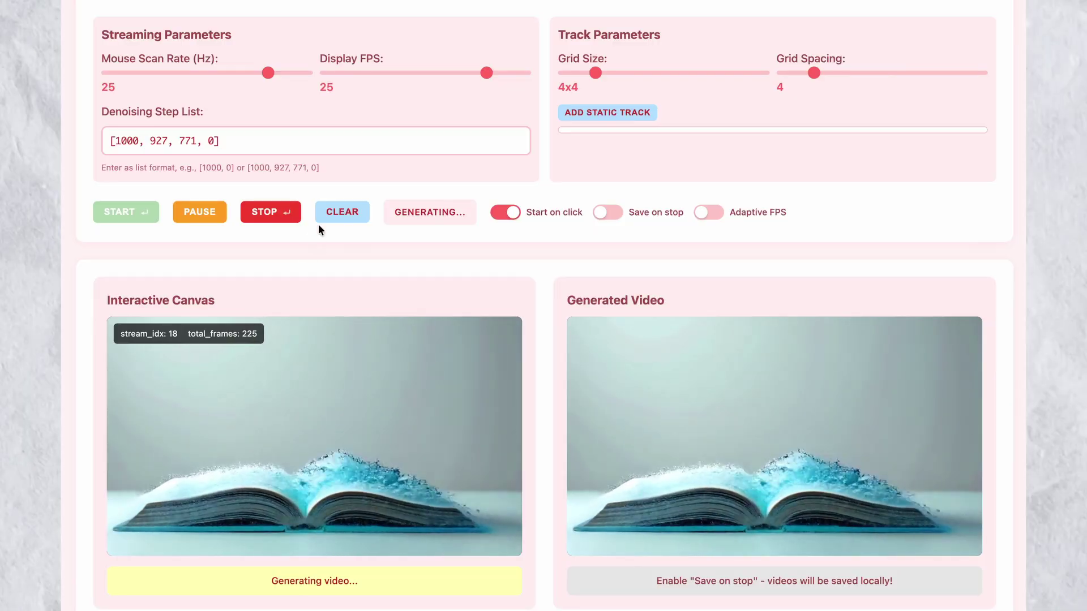
Reset to the wave image, pull the wave up toward the top-right, then stop
{"action": "left_click", "coordinate": [340, 214]}
{"action": "left_click", "coordinate": [351, 400]}
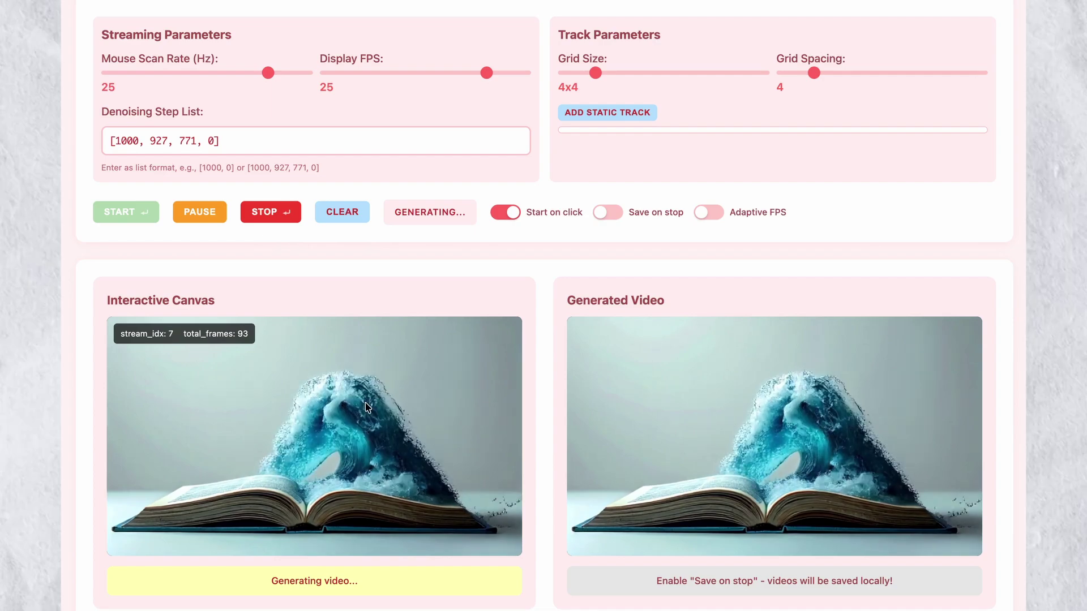
{"action": "mouse_move", "coordinate": [368, 407]}
{"action": "left_mouse_down"}
{"action": "mouse_move", "coordinate": [442, 387]}
{"action": "mouse_move", "coordinate": [484, 333]}
{"action": "mouse_move", "coordinate": [477, 340]}
{"action": "left_mouse_up"}
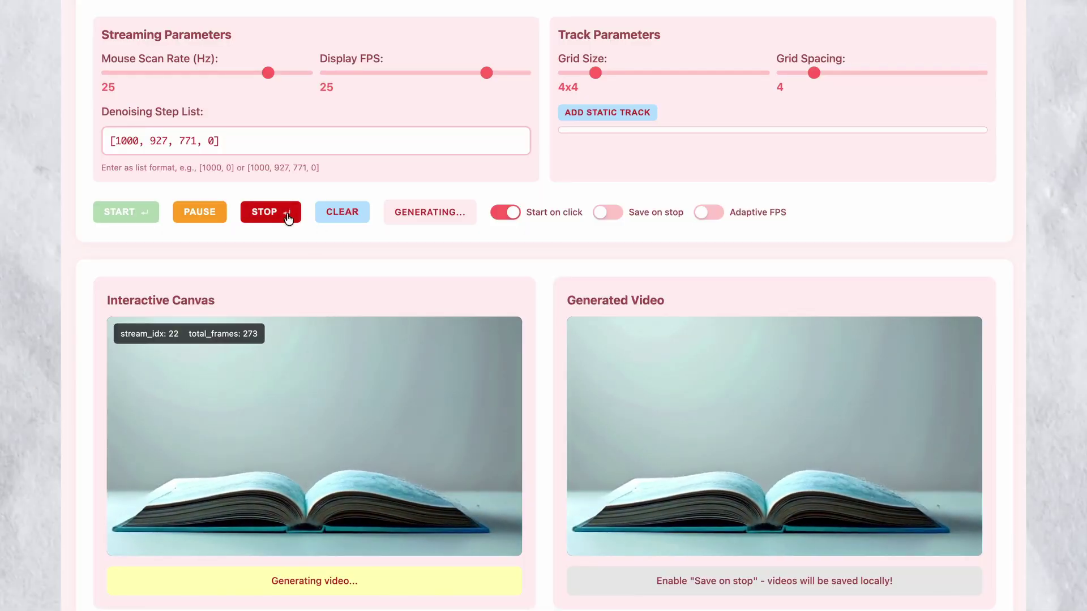
{"action": "left_click", "coordinate": [288, 217]}
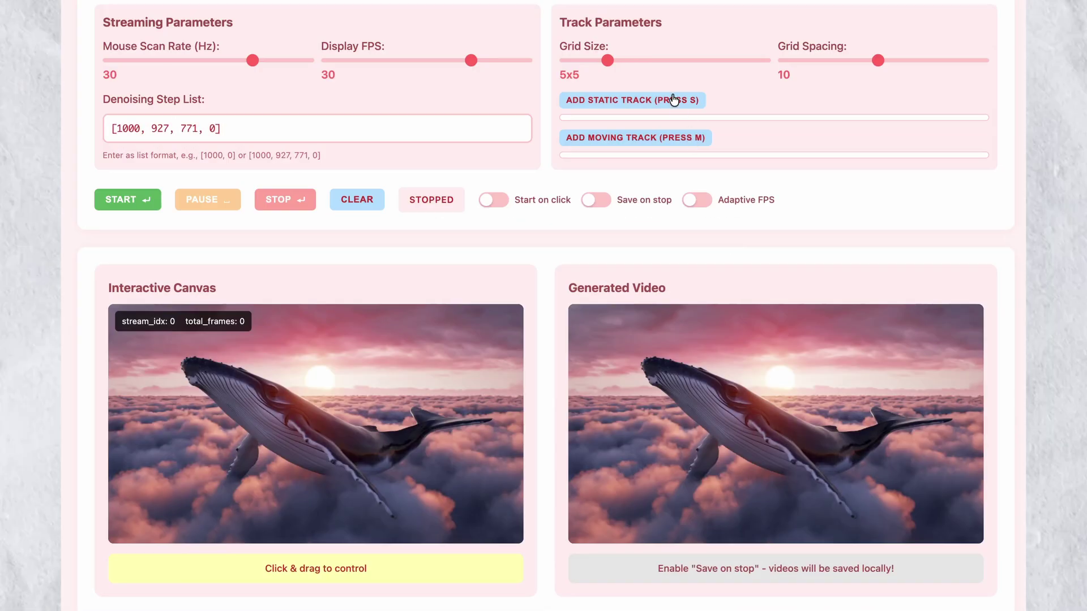
Pin the whale's head with a static 5x5 grid and draw a first moving track
{"action": "left_click", "coordinate": [216, 381]}
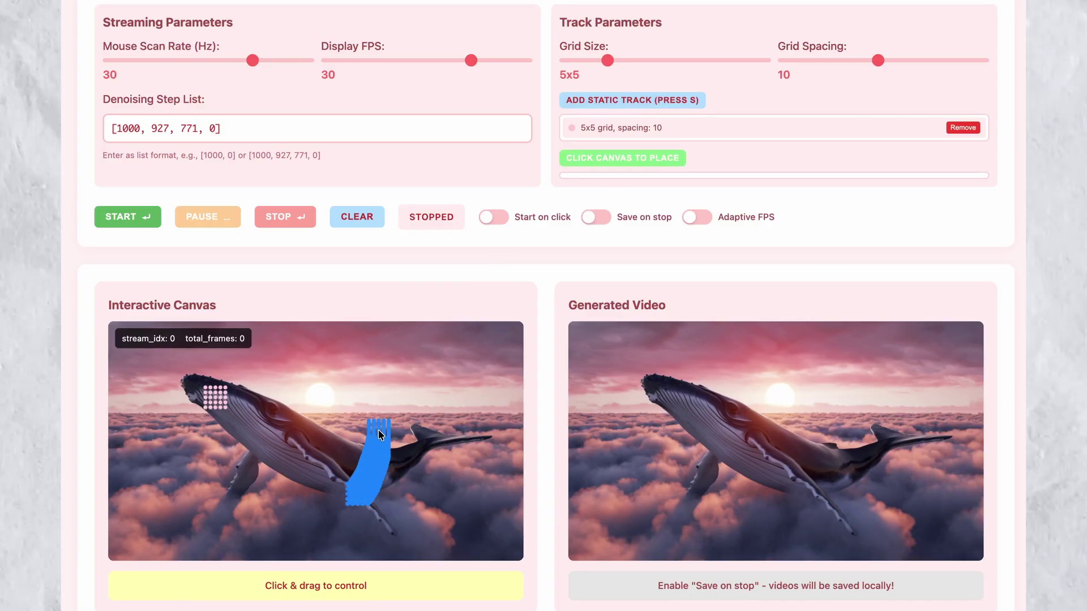
{"action": "left_click_drag", "start_coordinate": [378, 430], "coordinate": [378, 429]}
{"action": "scroll", "coordinate": [672, 312], "scroll_direction": "down", "scroll_amount": 1}
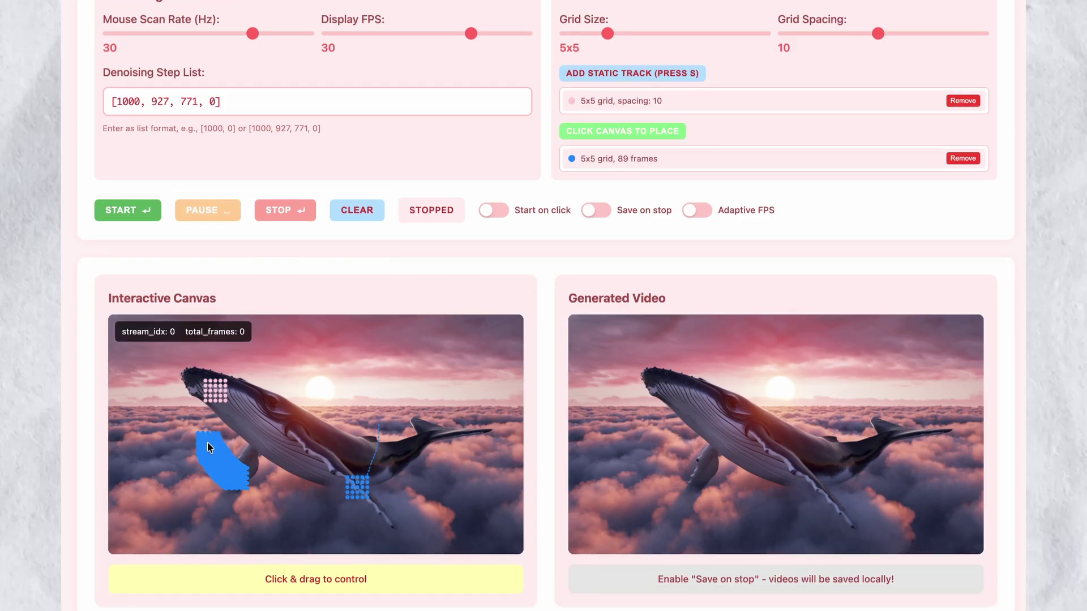
Give the front flipper and another body point moving paths, then pause the swimming whale
{"action": "left_click_drag", "start_coordinate": [205, 437], "coordinate": [205, 437]}
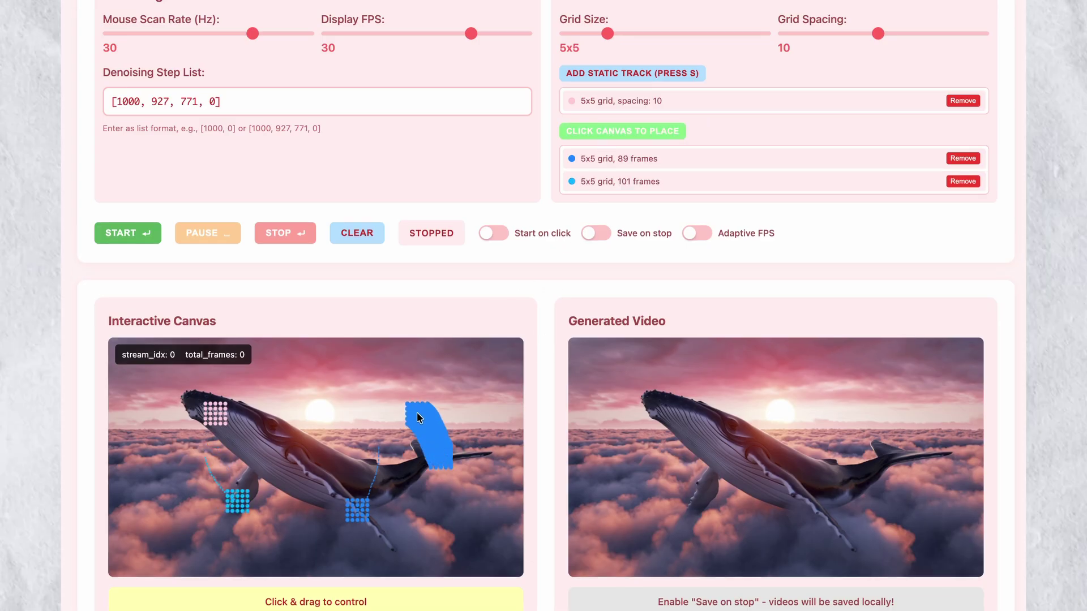
{"action": "left_click_drag", "start_coordinate": [416, 418], "coordinate": [416, 418]}
{"action": "scroll", "coordinate": [417, 413], "scroll_direction": "down", "scroll_amount": 1}
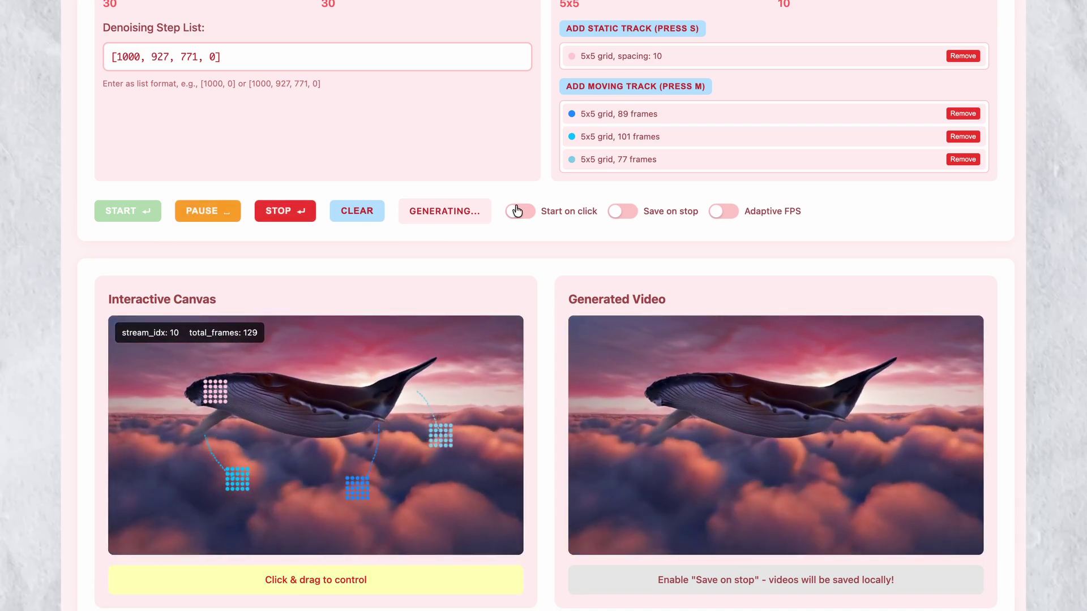
{"action": "key", "text": "space"}
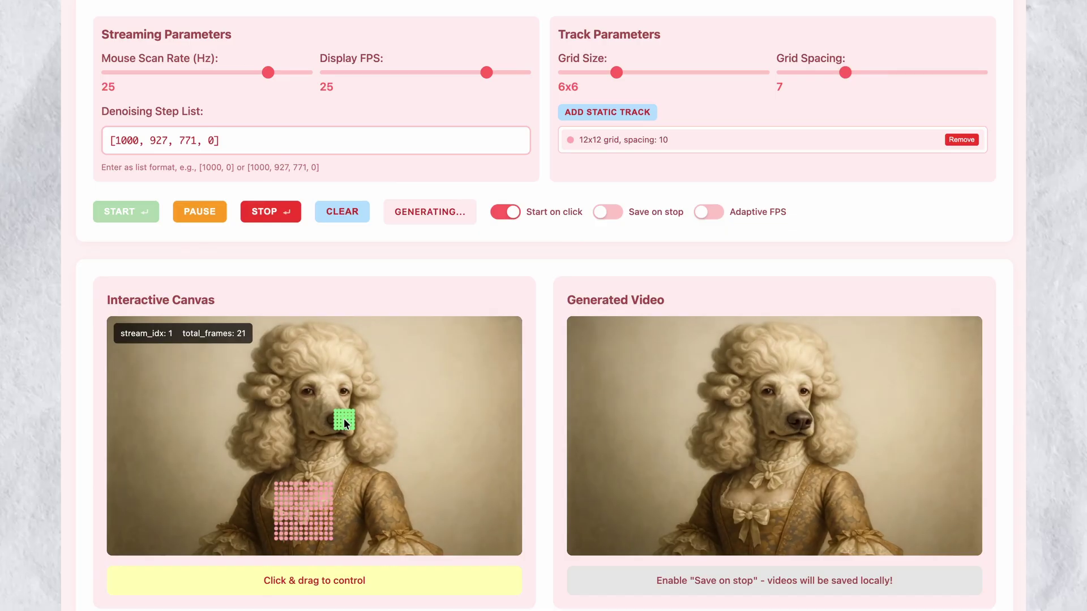
Turn the poodle's head left and pin its nose and lower body with 6x6 static grids
{"action": "mouse_move", "coordinate": [294, 425]}
{"action": "left_mouse_down"}
{"action": "mouse_move", "coordinate": [260, 420]}
{"action": "mouse_move", "coordinate": [354, 412]}
{"action": "left_mouse_up"}
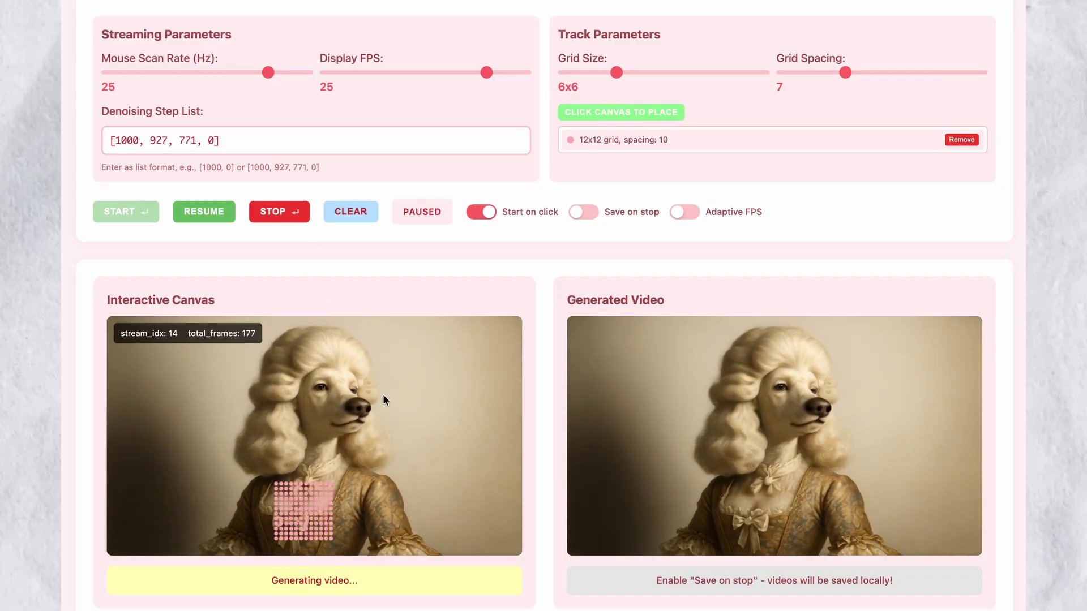
{"action": "left_click", "coordinate": [358, 407]}
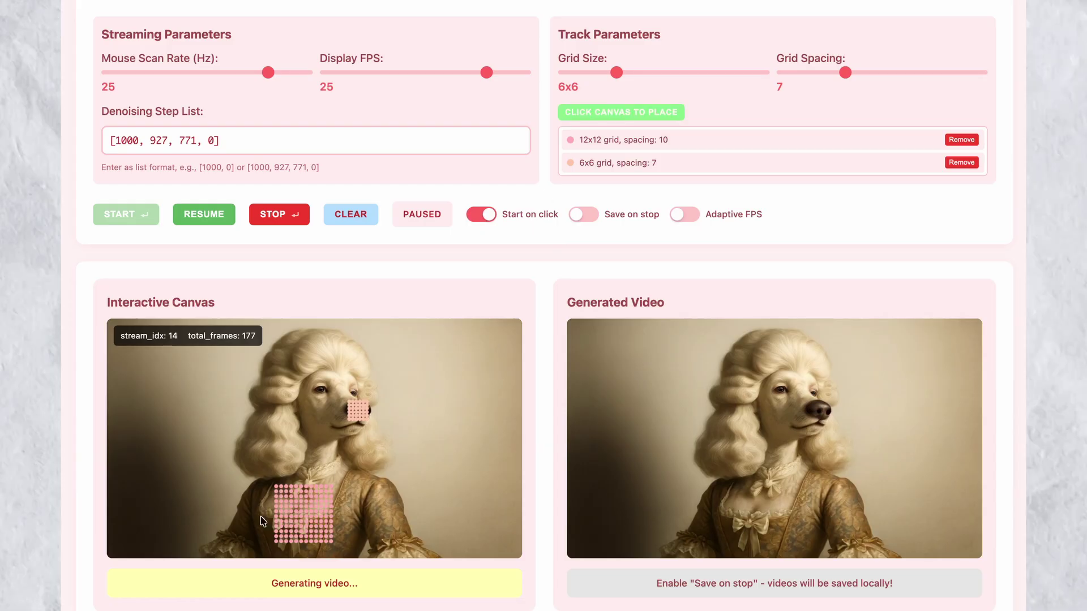
{"action": "left_click", "coordinate": [240, 533]}
Resume, fling both arms outward, pin the right arm, drop a duplicate 6x6 grid, and stop
{"action": "left_click", "coordinate": [216, 247]}
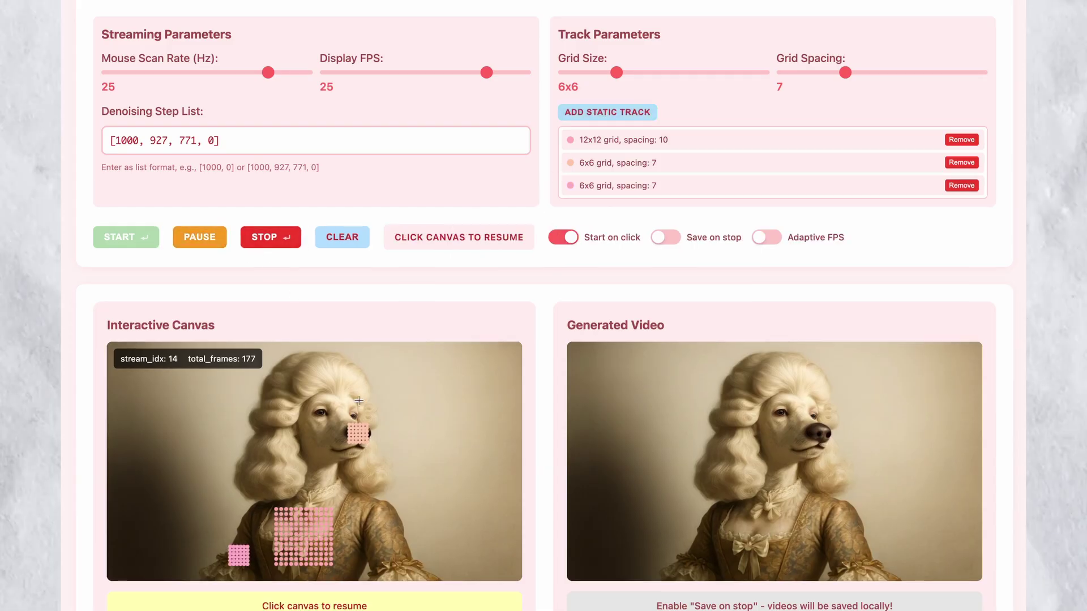
{"action": "left_click_drag", "start_coordinate": [400, 562], "coordinate": [452, 505]}
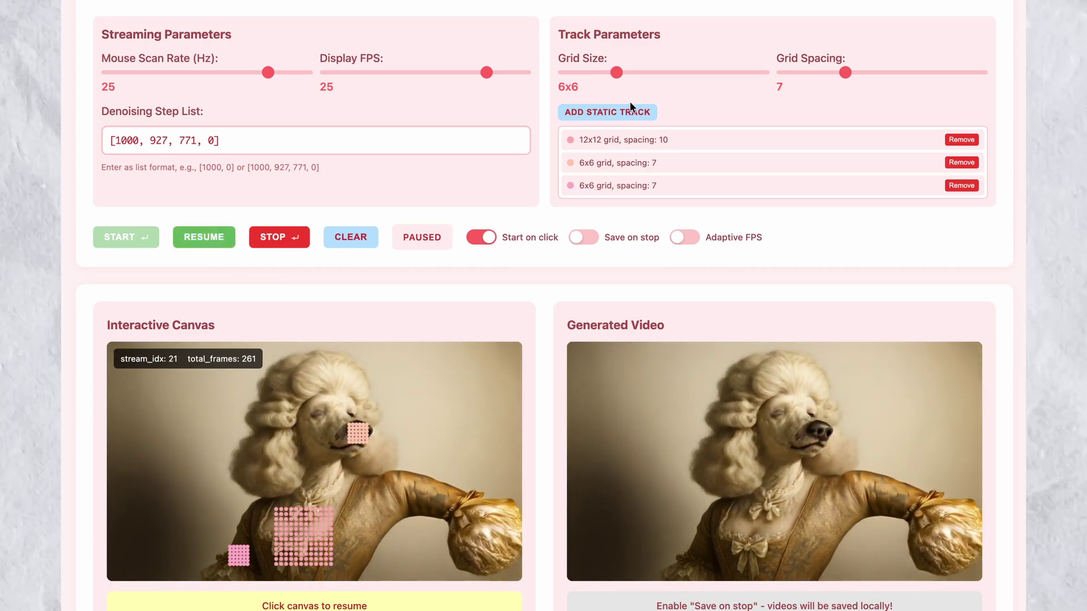
{"action": "left_click", "coordinate": [458, 514]}
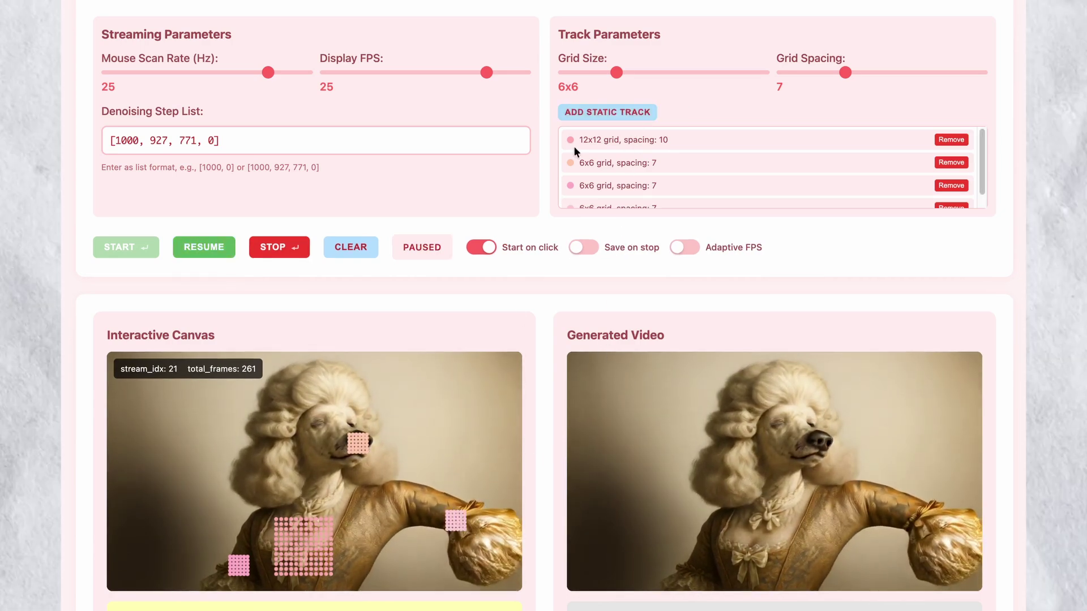
{"action": "left_click", "coordinate": [959, 185]}
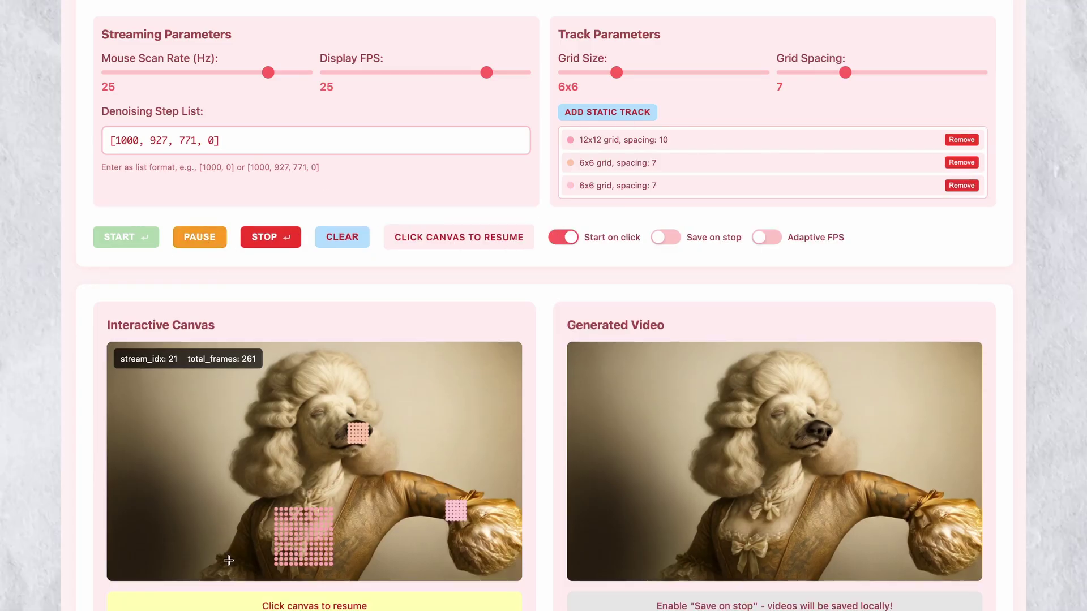
{"action": "left_click_drag", "start_coordinate": [231, 566], "coordinate": [195, 507]}
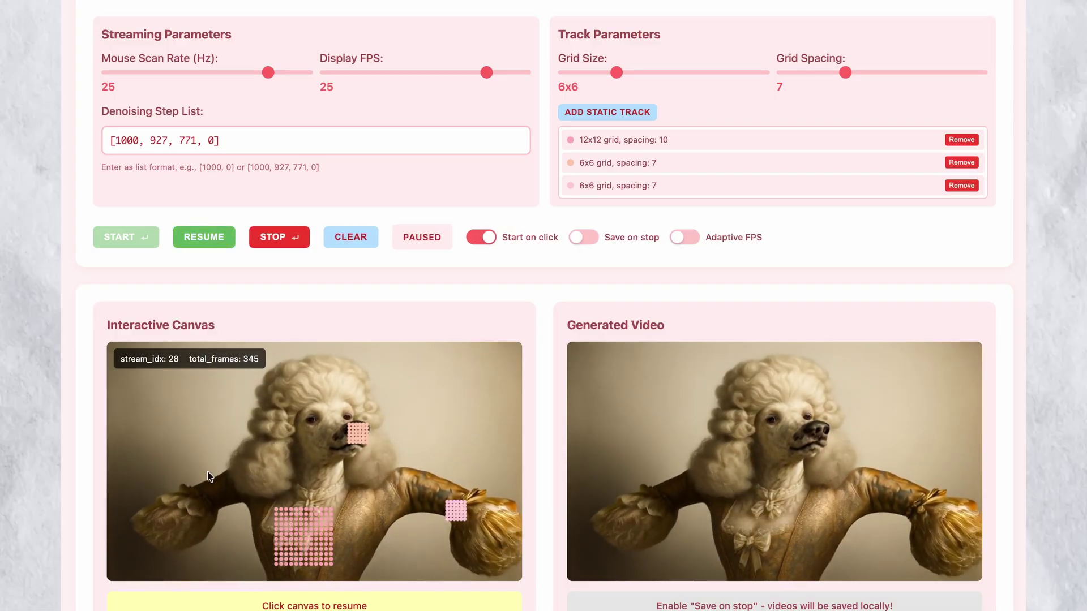
{"action": "left_click", "coordinate": [293, 238]}
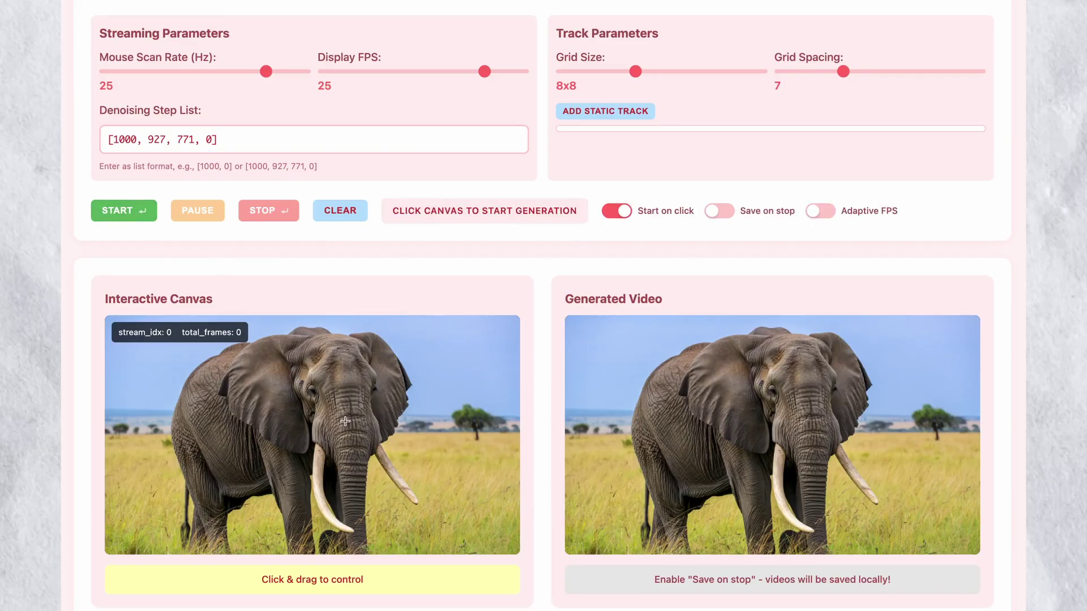
Grab the elephant's ear and drag right to swing its head toward the viewer
{"action": "left_click_drag", "start_coordinate": [345, 421], "coordinate": [175, 417]}
{"action": "left_click_drag", "start_coordinate": [206, 431], "coordinate": [319, 426]}
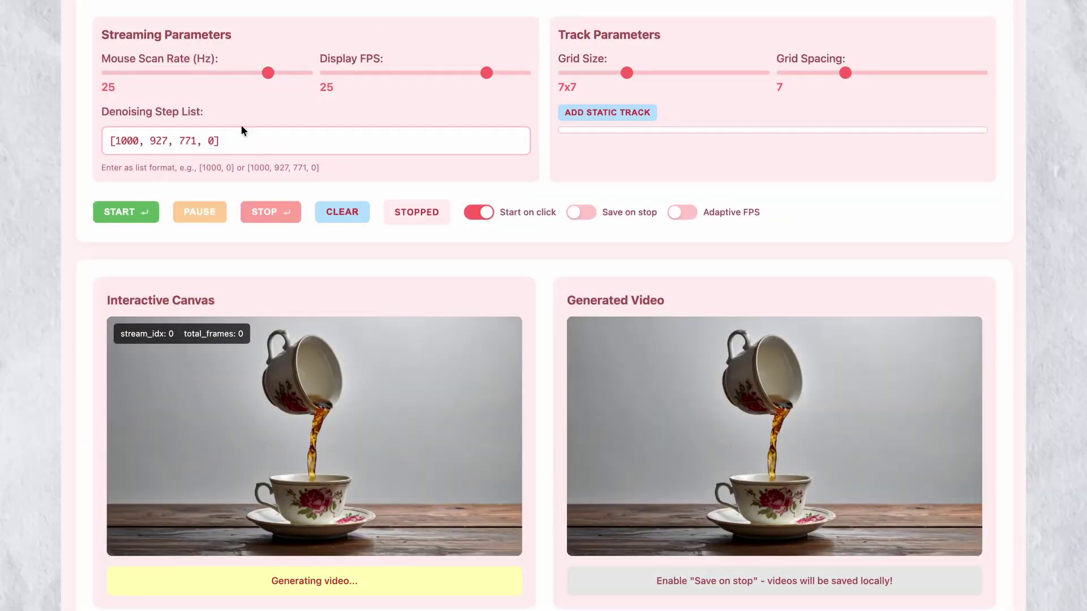
Start generation on the teacup image, pull the upper cup left, then stop and reset
{"action": "left_click", "coordinate": [135, 212]}
{"action": "left_click", "coordinate": [291, 378]}
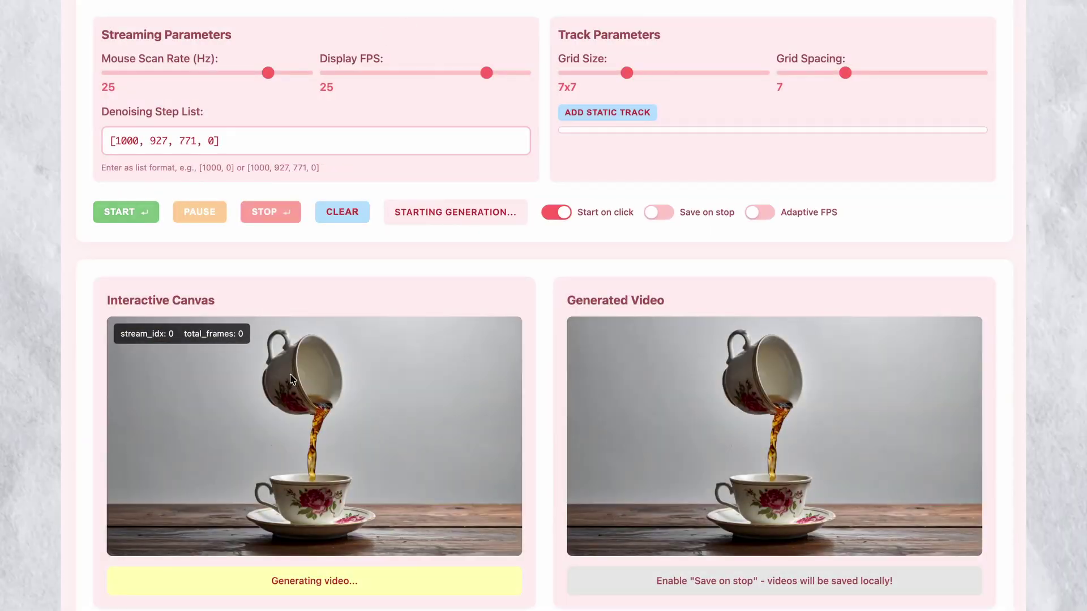
{"action": "left_click_drag", "start_coordinate": [293, 371], "coordinate": [426, 399]}
{"action": "key", "text": "Return"}
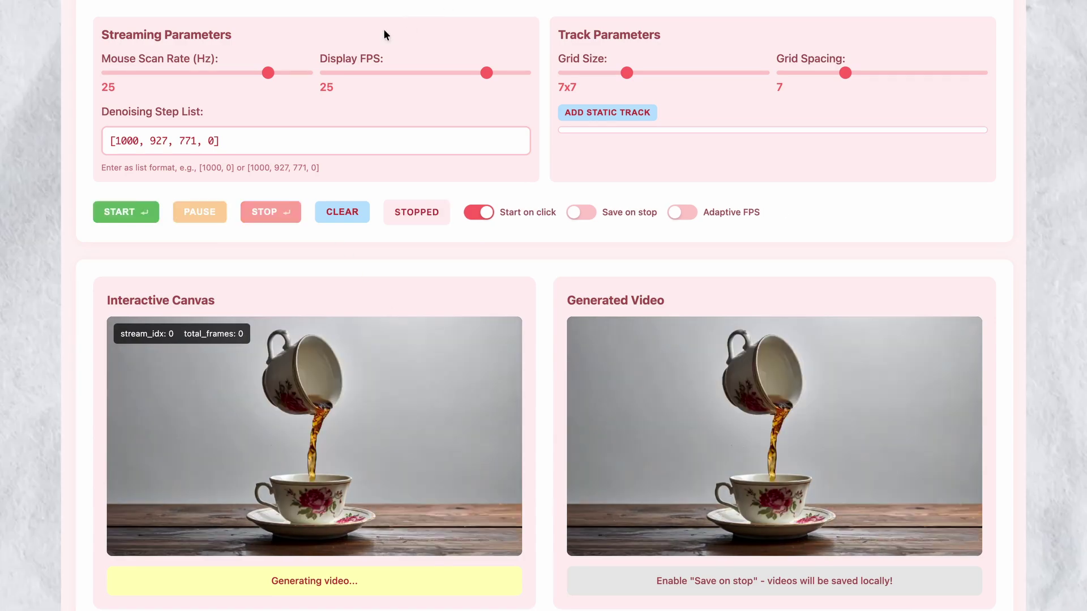
Restart generation and drag the pouring cup further left above the saucer cup
{"action": "left_click", "coordinate": [136, 214]}
{"action": "left_click", "coordinate": [291, 375]}
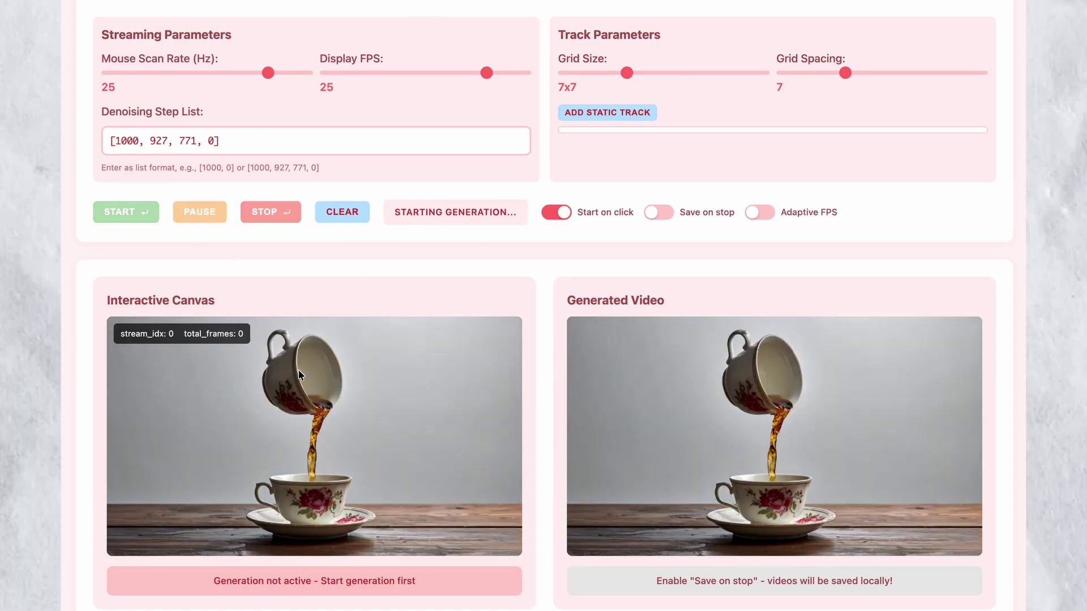
{"action": "left_click_drag", "start_coordinate": [279, 374], "coordinate": [427, 403]}
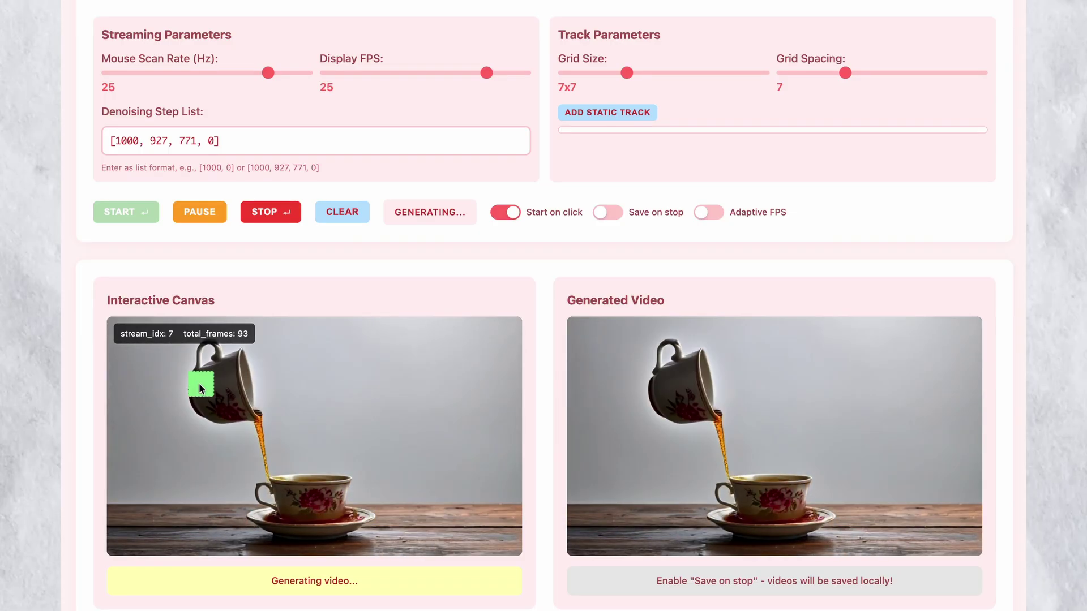
{"action": "left_click_drag", "start_coordinate": [199, 383], "coordinate": [408, 396]}
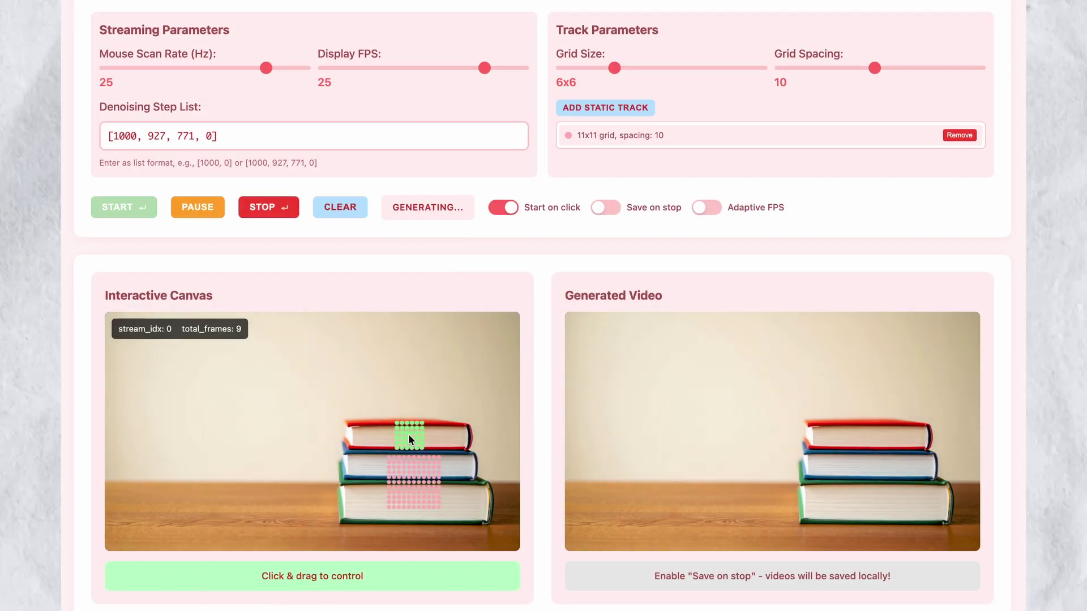
{"action": "left_click_drag", "start_coordinate": [408, 434], "coordinate": [274, 490]}
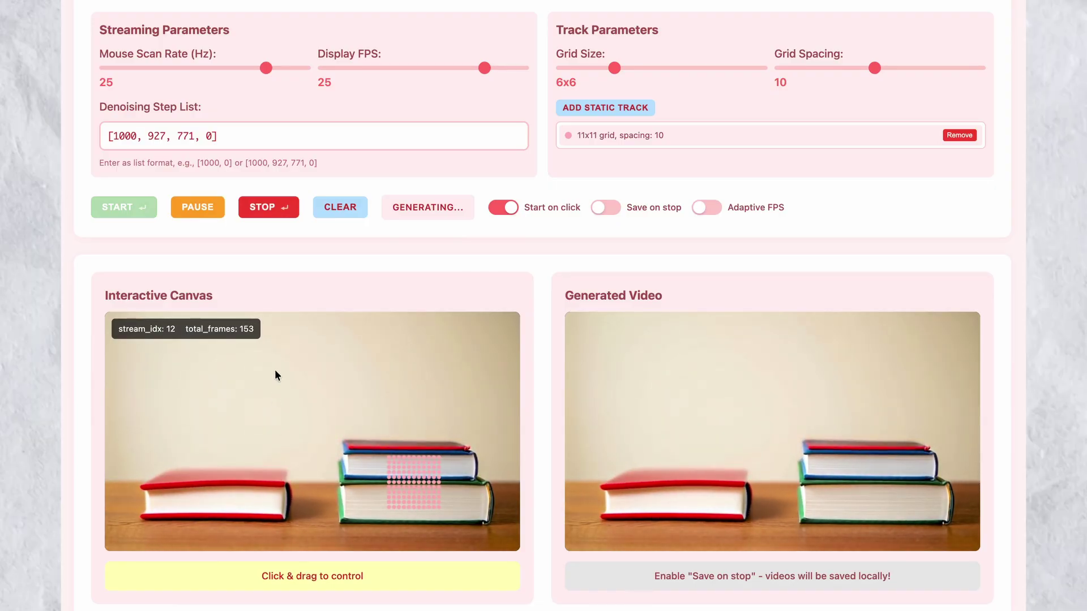
Stop the red-book generation, then make the creature lean up-left while the candle stays pinned
{"action": "left_click", "coordinate": [271, 208]}
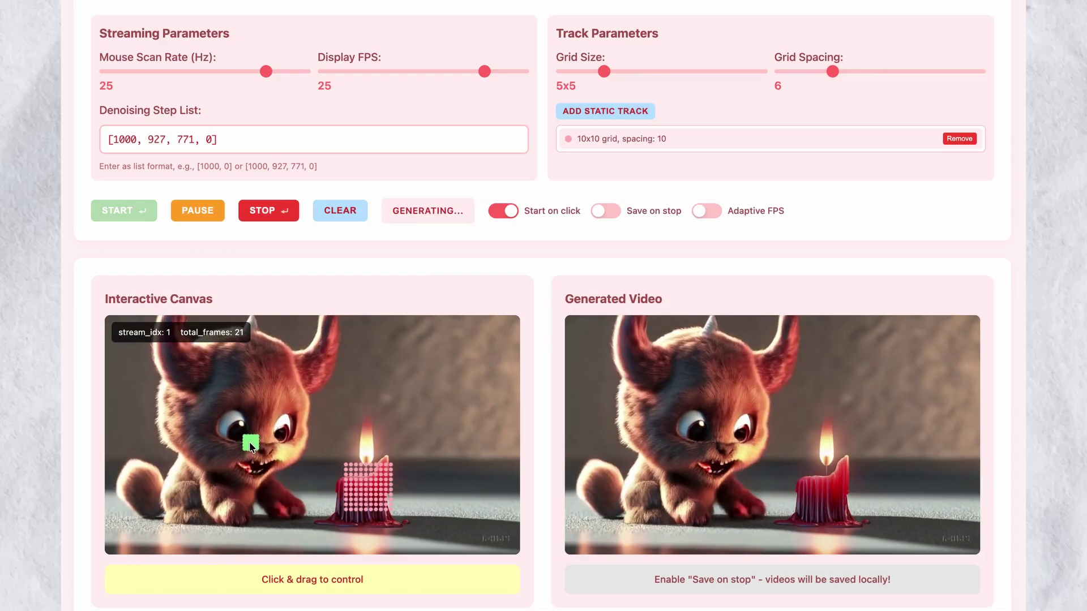
{"action": "mouse_move", "coordinate": [250, 441]}
{"action": "left_mouse_down"}
{"action": "mouse_move", "coordinate": [209, 442]}
{"action": "mouse_move", "coordinate": [150, 407]}
{"action": "mouse_move", "coordinate": [195, 439]}
{"action": "mouse_move", "coordinate": [226, 437]}
{"action": "mouse_move", "coordinate": [153, 439]}
{"action": "mouse_move", "coordinate": [240, 445]}
{"action": "mouse_move", "coordinate": [277, 423]}
{"action": "mouse_move", "coordinate": [274, 372]}
{"action": "mouse_move", "coordinate": [277, 437]}
{"action": "left_mouse_up"}
Pause, pin the creature's face with a 13x13 static grid, remove the 10x10 candle track, and drag the candle up
{"action": "key", "text": "space"}
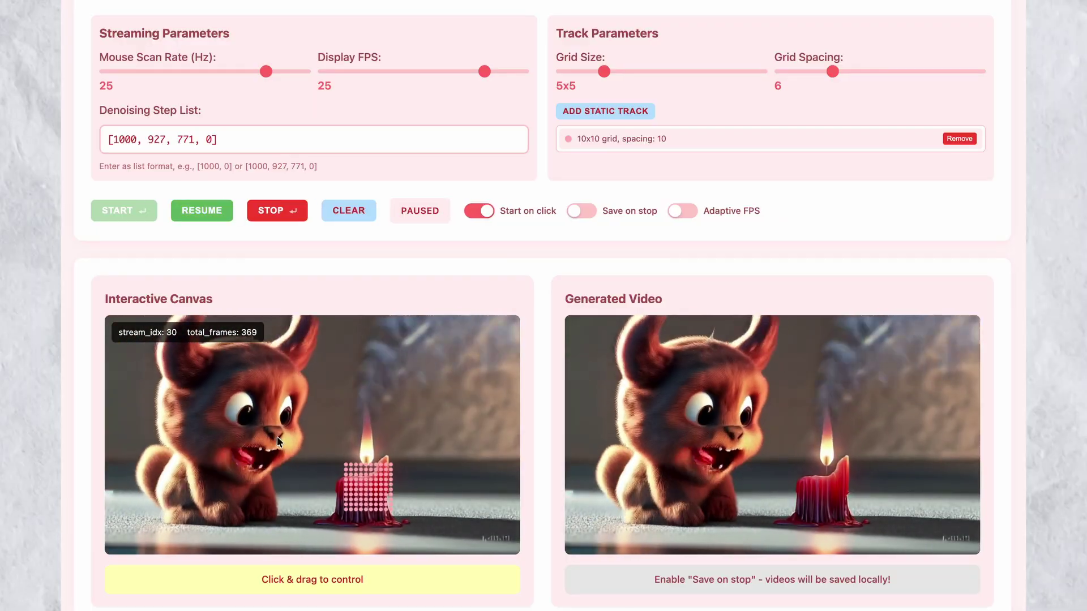
{"action": "left_click", "coordinate": [605, 111]}
{"action": "left_click", "coordinate": [688, 71]}
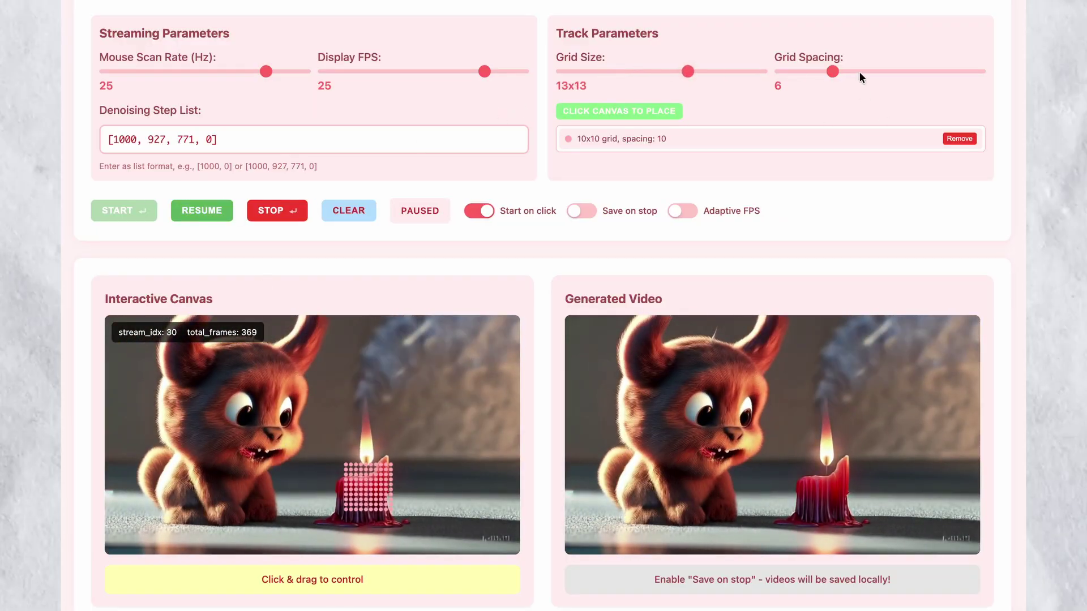
{"action": "left_click", "coordinate": [256, 433]}
{"action": "left_click", "coordinate": [959, 138]}
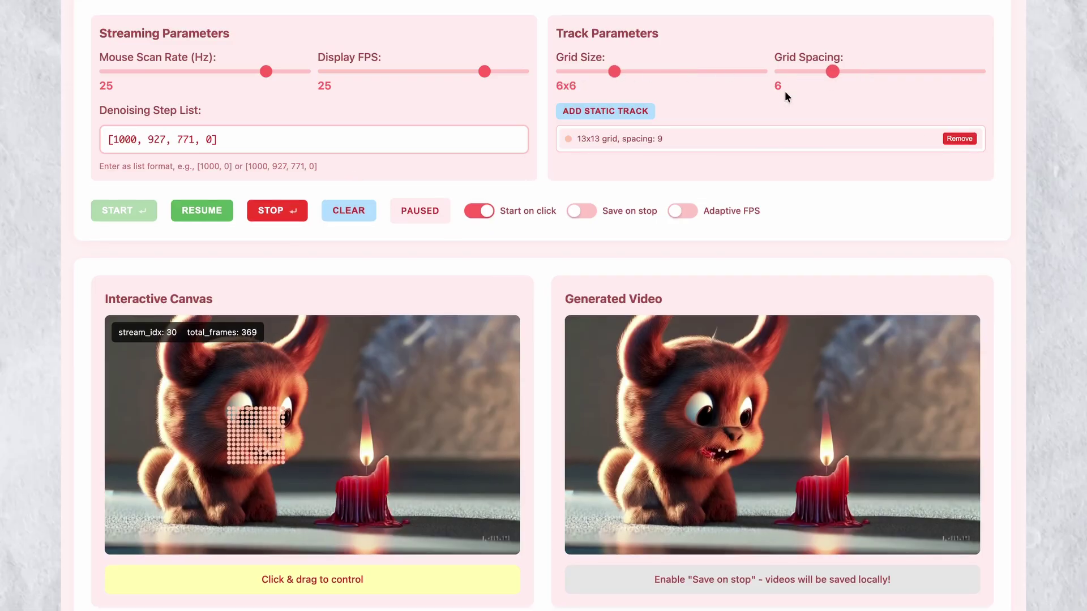
{"action": "mouse_move", "coordinate": [359, 494]}
{"action": "left_mouse_down"}
{"action": "mouse_move", "coordinate": [377, 375]}
{"action": "mouse_move", "coordinate": [439, 377]}
{"action": "mouse_move", "coordinate": [487, 419]}
{"action": "mouse_move", "coordinate": [413, 448]}
{"action": "mouse_move", "coordinate": [388, 439]}
{"action": "mouse_move", "coordinate": [439, 358]}
{"action": "left_mouse_up"}
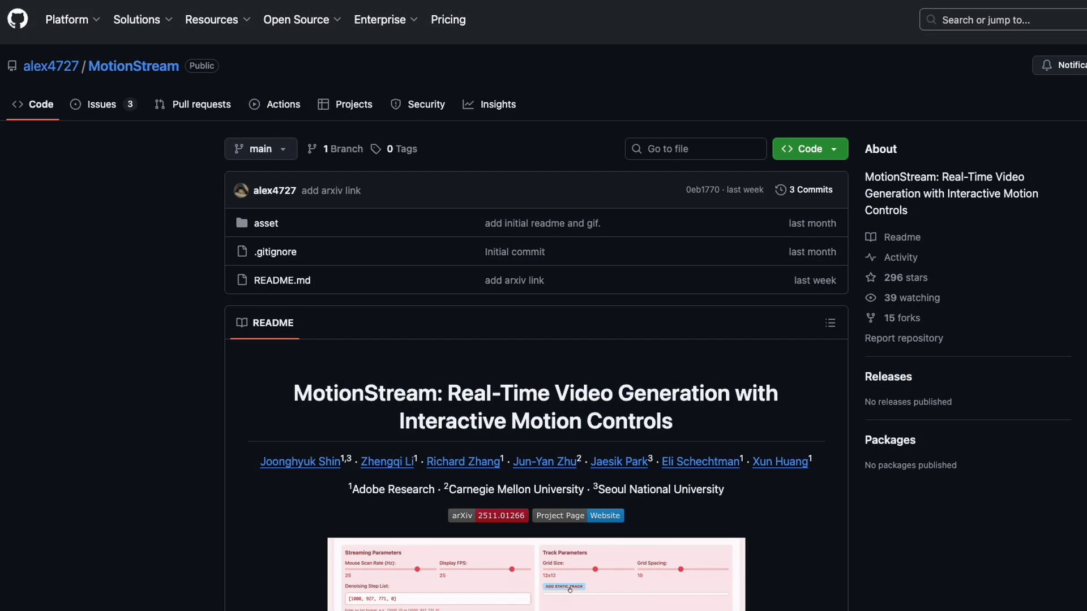
Scroll the MotionStream GitHub README past the demo image to the Code Release note
{"action": "scroll", "coordinate": [544, 306], "scroll_direction": "down", "scroll_amount": 5}
{"action": "scroll", "coordinate": [577, 182], "scroll_direction": "down", "scroll_amount": 4}
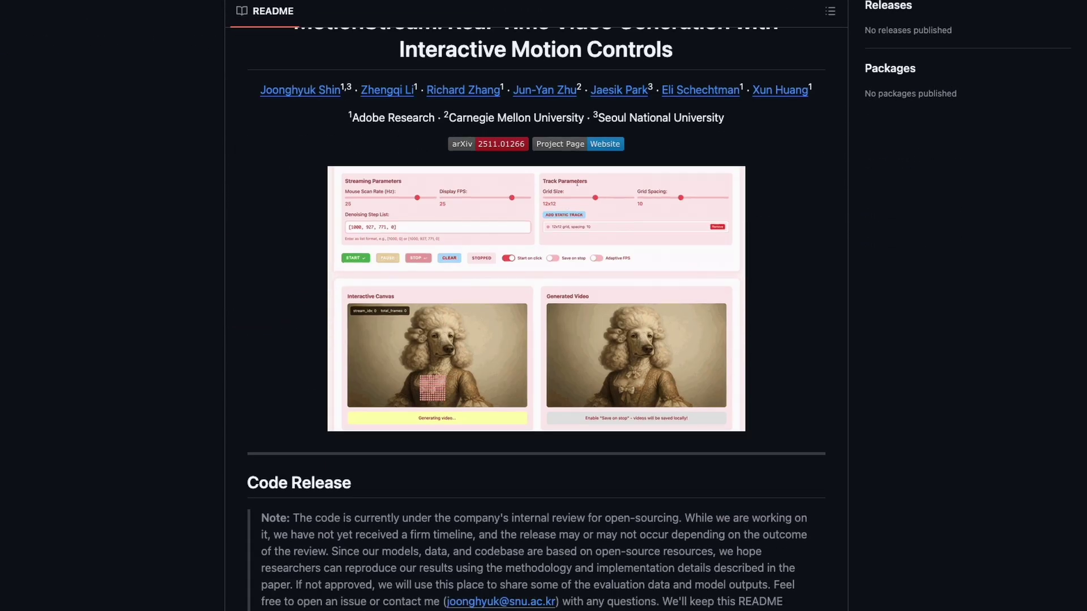
{"action": "scroll", "coordinate": [537, 306], "scroll_direction": "down", "scroll_amount": 5}
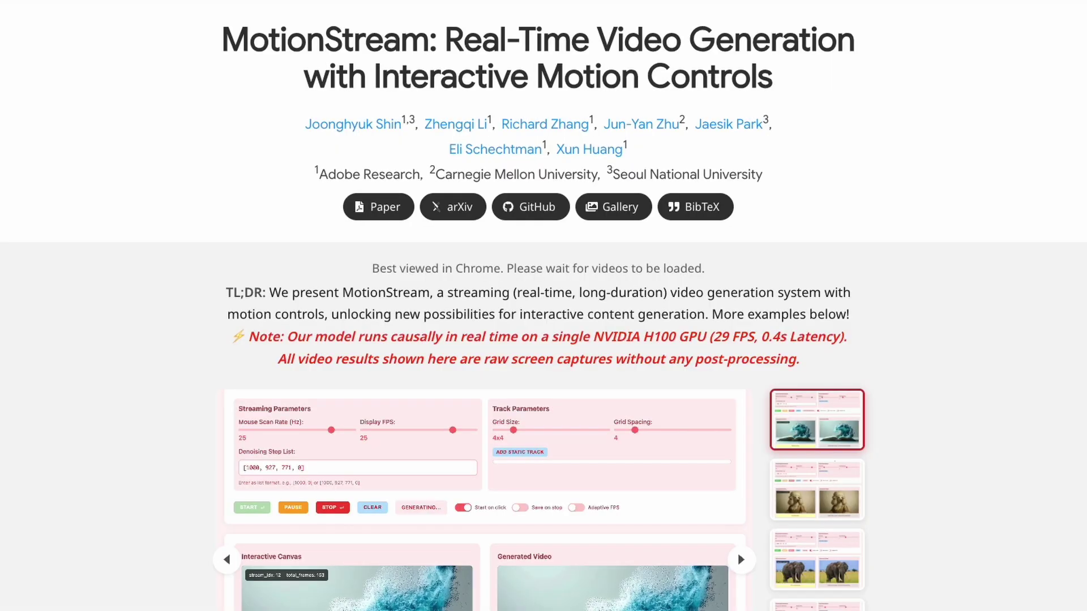
Scroll the project page past the Abstract and Method Overview to the Streaming Demo gallery
{"action": "scroll", "coordinate": [543, 306], "scroll_direction": "down", "scroll_amount": 1}
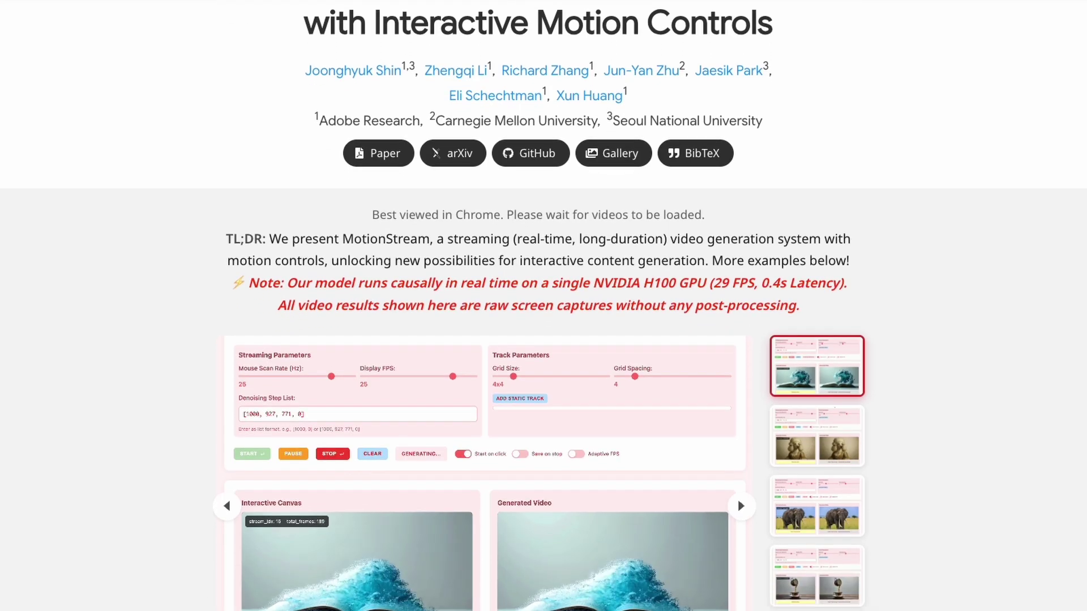
{"action": "scroll", "coordinate": [243, 527], "scroll_direction": "down", "scroll_amount": 2}
{"action": "scroll", "coordinate": [543, 306], "scroll_direction": "down", "scroll_amount": 4}
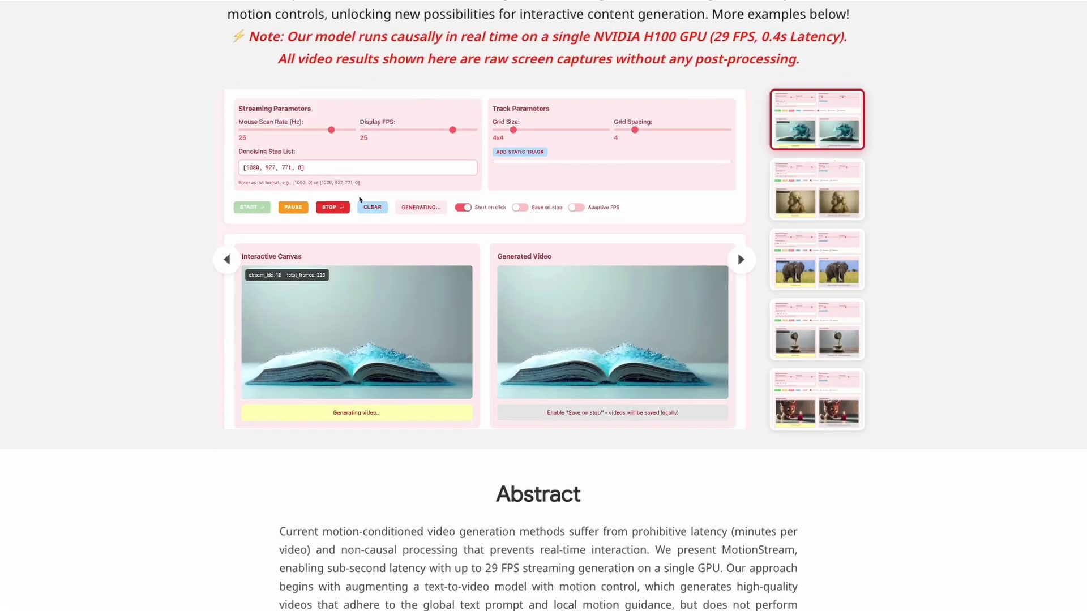
{"action": "scroll", "coordinate": [543, 306], "scroll_direction": "down", "scroll_amount": 2}
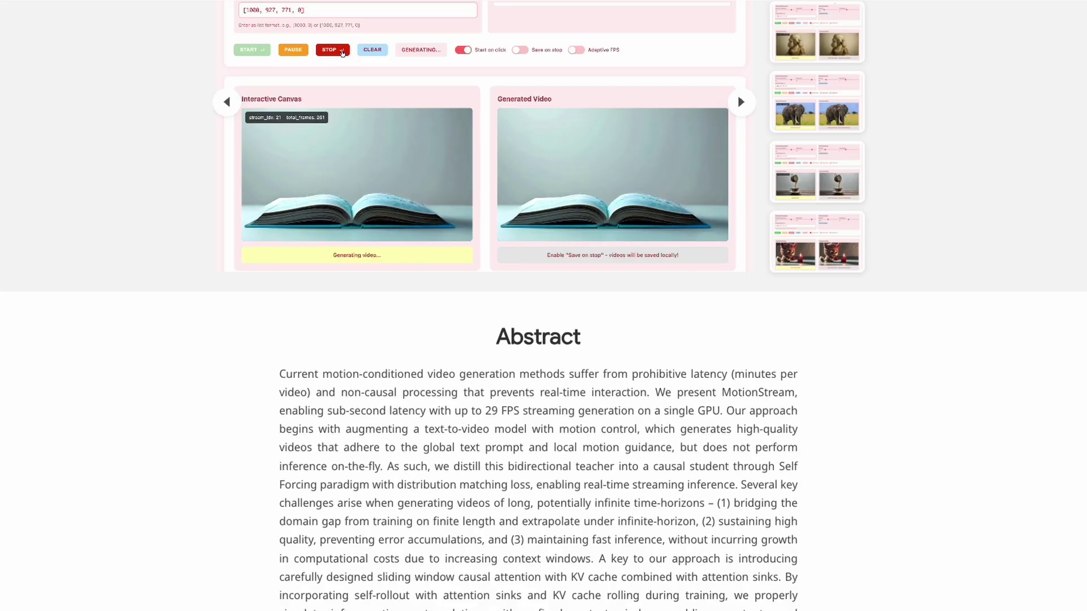
{"action": "scroll", "coordinate": [543, 306], "scroll_direction": "down", "scroll_amount": 4}
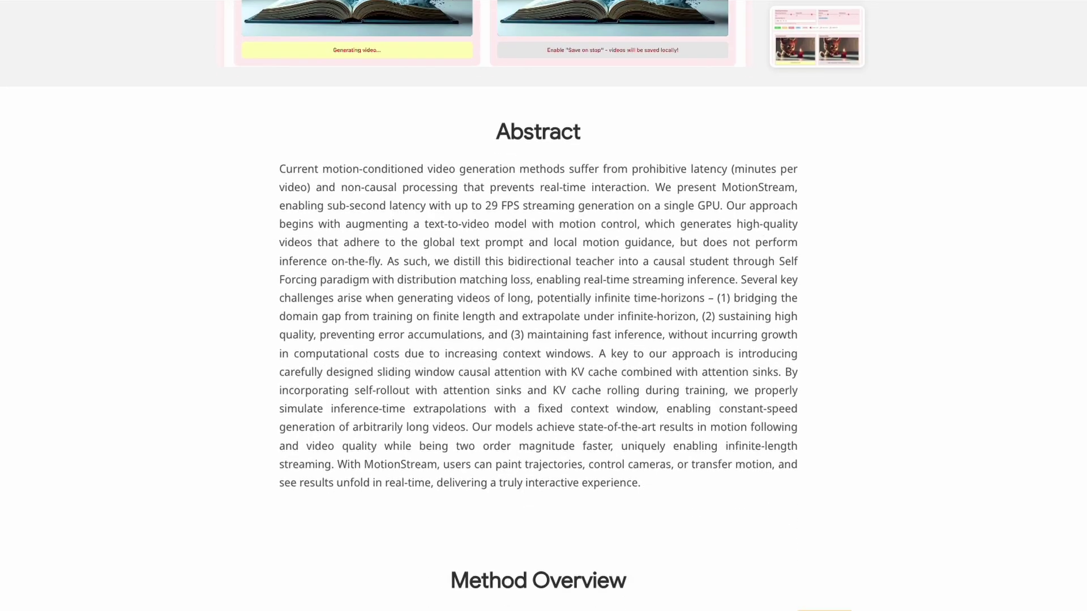
{"action": "scroll", "coordinate": [543, 305], "scroll_direction": "down", "scroll_amount": 4}
{"action": "scroll", "coordinate": [543, 306], "scroll_direction": "down", "scroll_amount": 3}
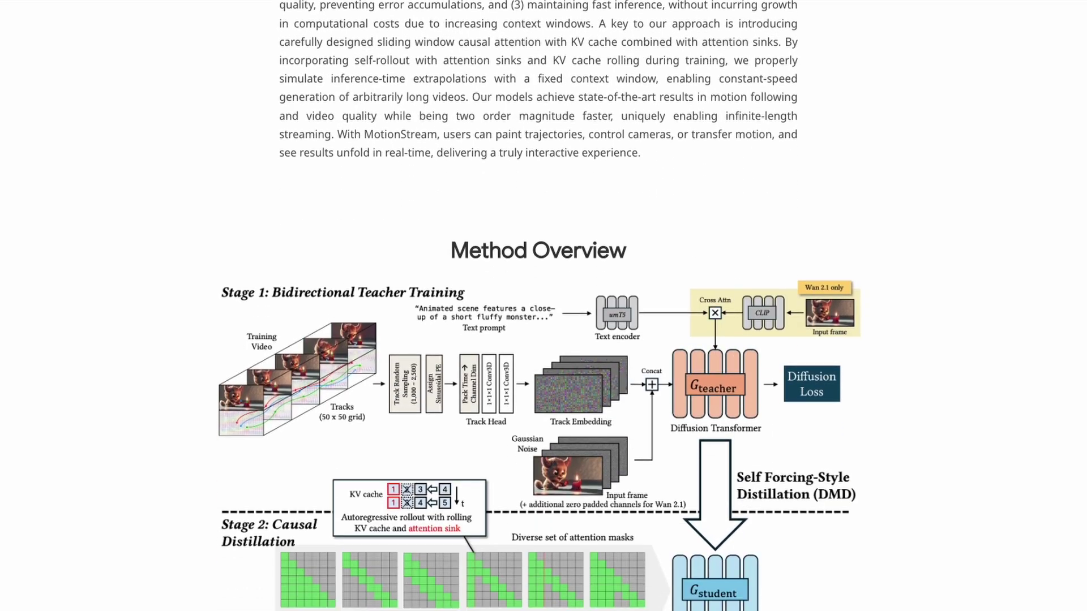
{"action": "scroll", "coordinate": [544, 306], "scroll_direction": "down", "scroll_amount": 7}
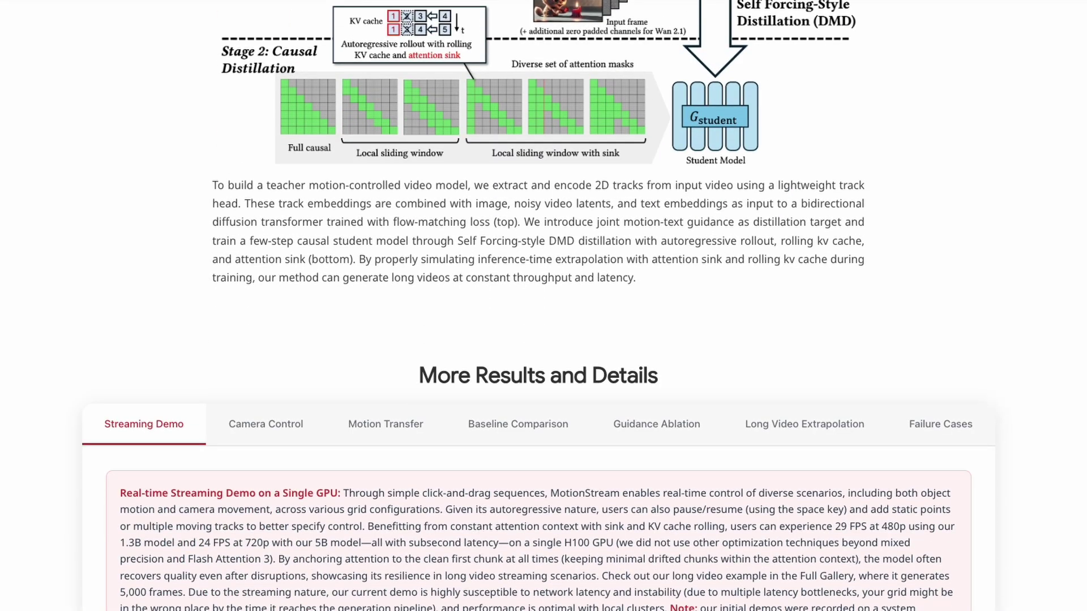
{"action": "scroll", "coordinate": [544, 306], "scroll_direction": "down", "scroll_amount": 6}
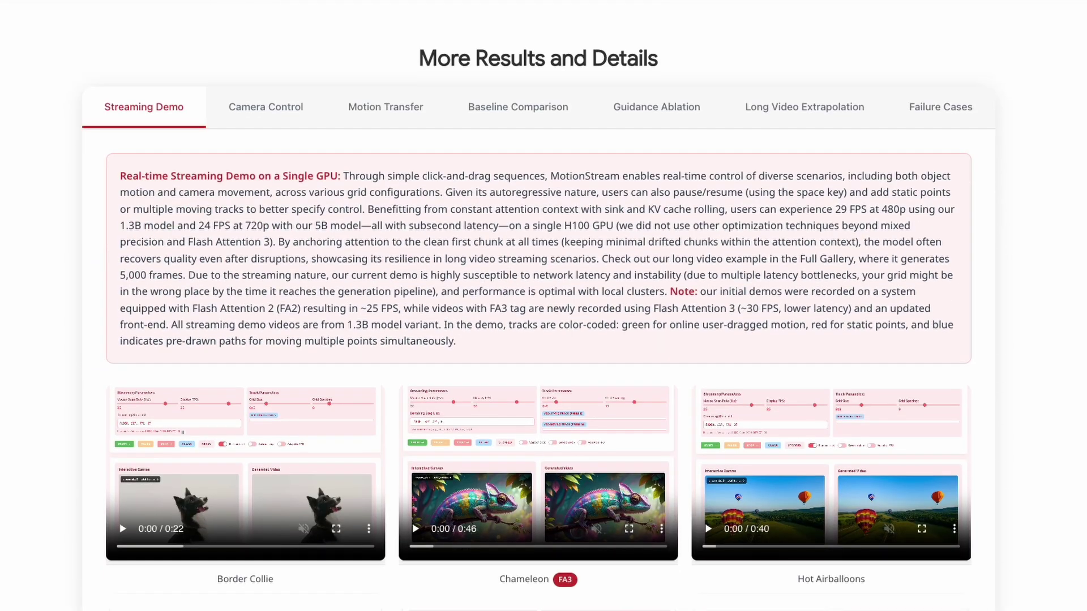
{"action": "scroll", "coordinate": [543, 305], "scroll_direction": "down", "scroll_amount": 6}
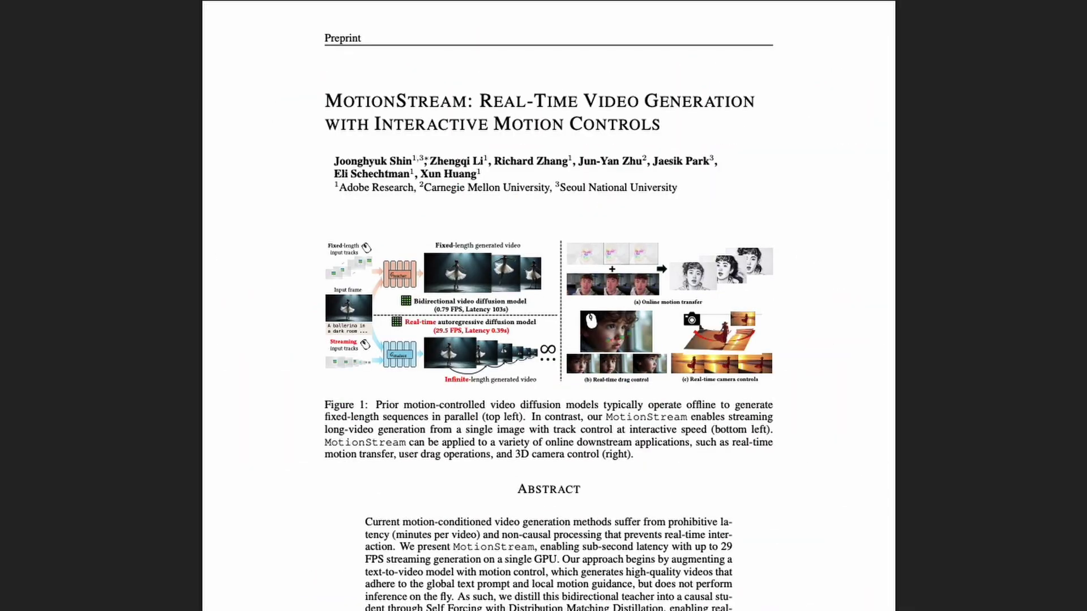
Scroll through the paper from the title page down to Figure 7 and Table 4
{"action": "scroll", "coordinate": [544, 306], "scroll_direction": "down", "scroll_amount": 5}
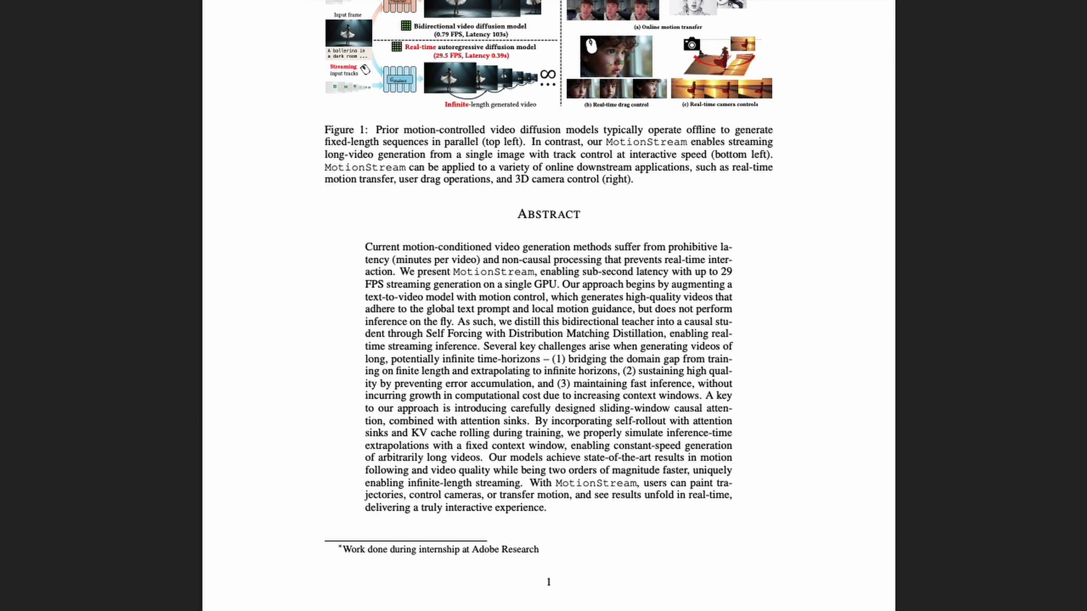
{"action": "scroll", "coordinate": [543, 305], "scroll_direction": "down", "scroll_amount": 8}
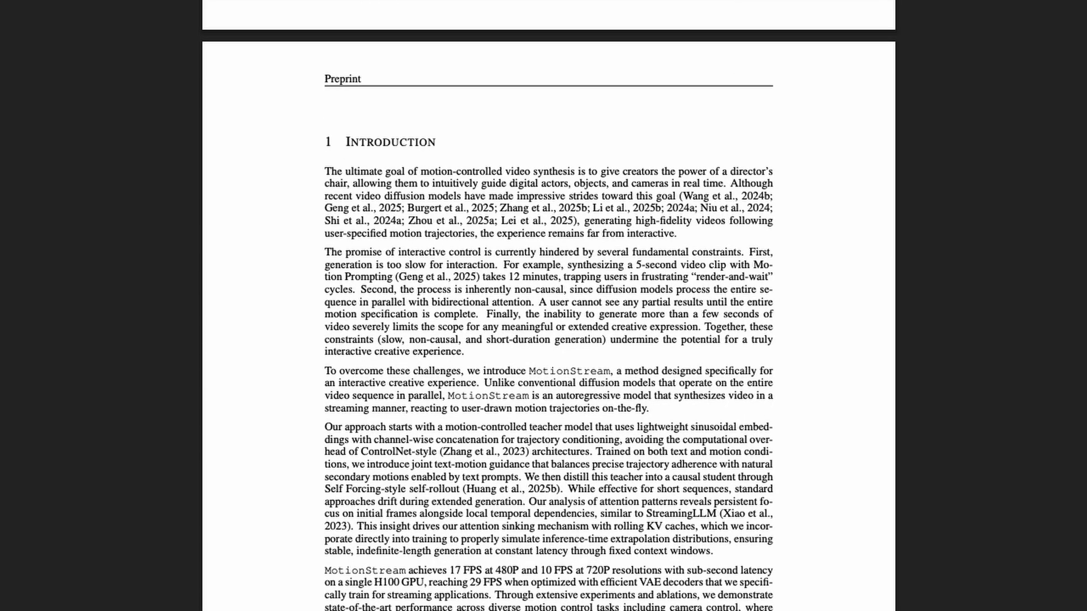
{"action": "scroll", "coordinate": [544, 306], "scroll_direction": "down", "scroll_amount": 5}
{"action": "scroll", "coordinate": [543, 306], "scroll_direction": "down", "scroll_amount": 6}
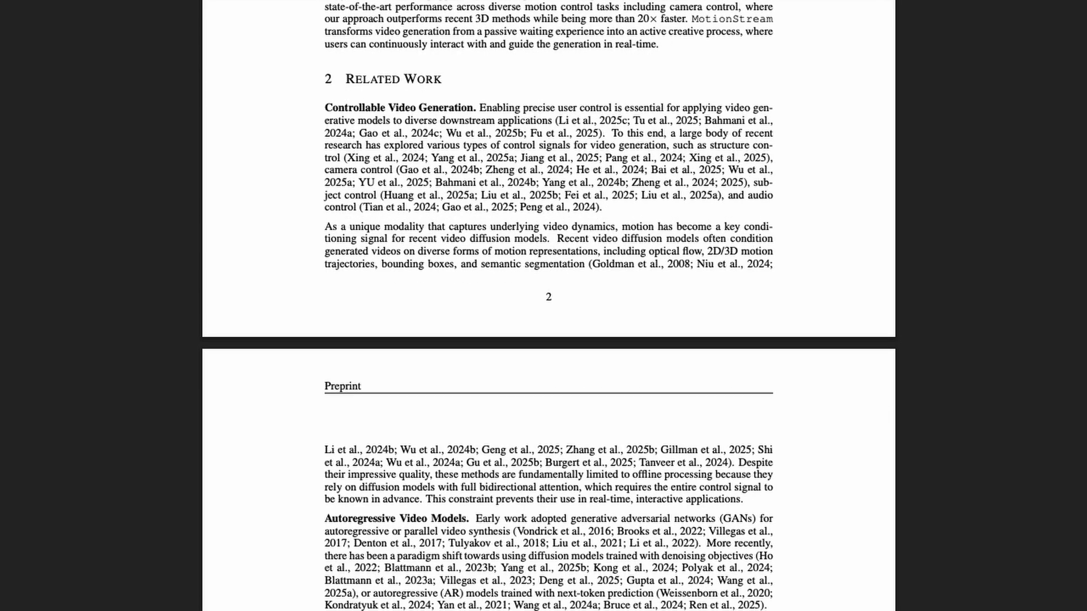
{"action": "scroll", "coordinate": [544, 306], "scroll_direction": "down", "scroll_amount": 5}
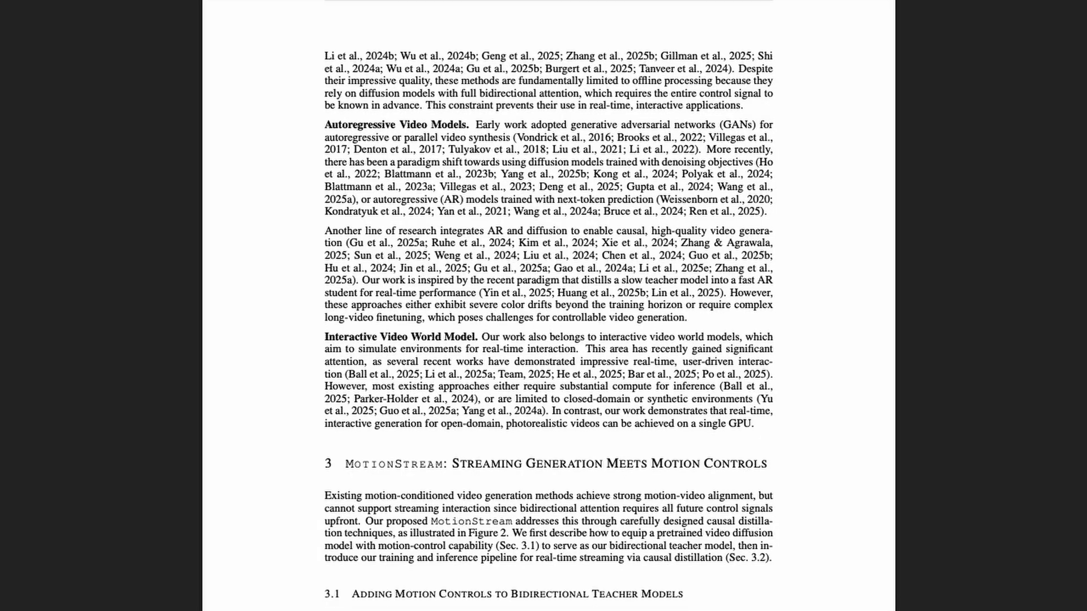
{"action": "scroll", "coordinate": [543, 305], "scroll_direction": "down", "scroll_amount": 6}
{"action": "scroll", "coordinate": [543, 306], "scroll_direction": "down", "scroll_amount": 5}
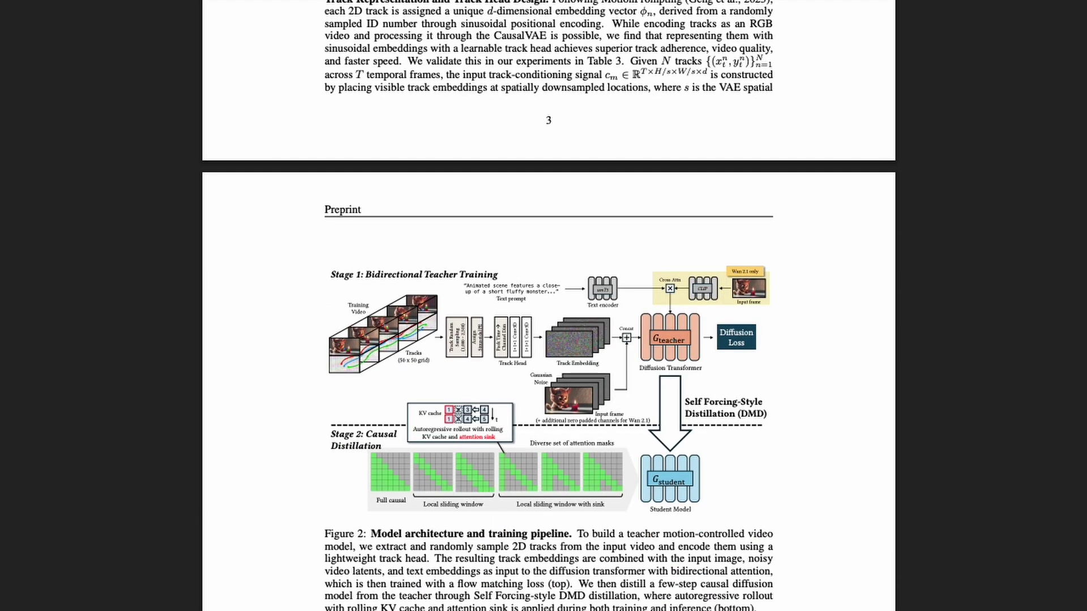
{"action": "scroll", "coordinate": [544, 305], "scroll_direction": "down", "scroll_amount": 5}
{"action": "scroll", "coordinate": [543, 305], "scroll_direction": "down", "scroll_amount": 6}
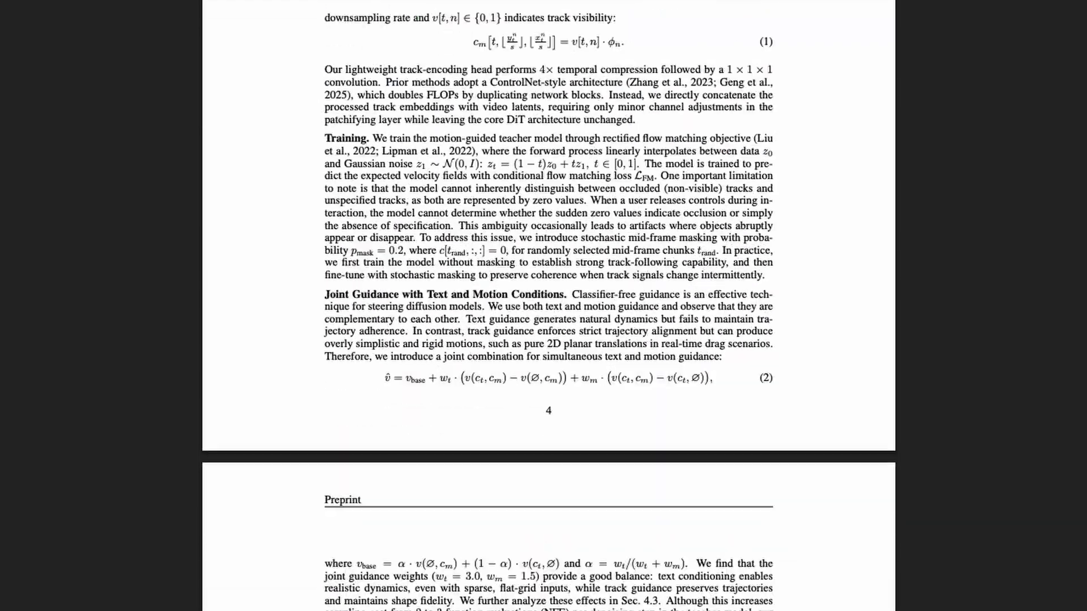
{"action": "scroll", "coordinate": [544, 306], "scroll_direction": "down", "scroll_amount": 10}
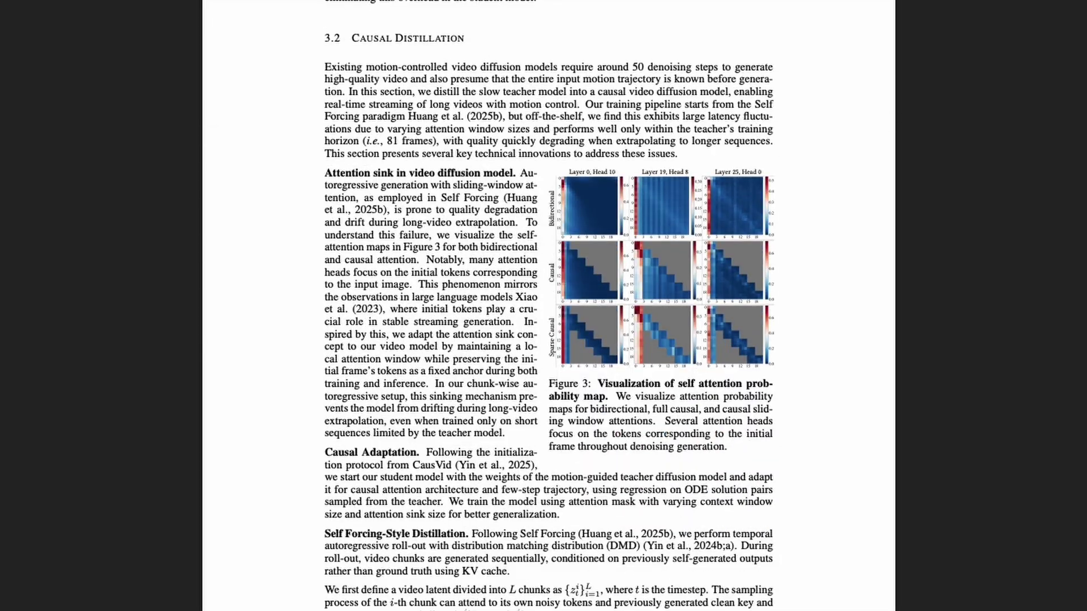
{"action": "scroll", "coordinate": [543, 306], "scroll_direction": "down", "scroll_amount": 7}
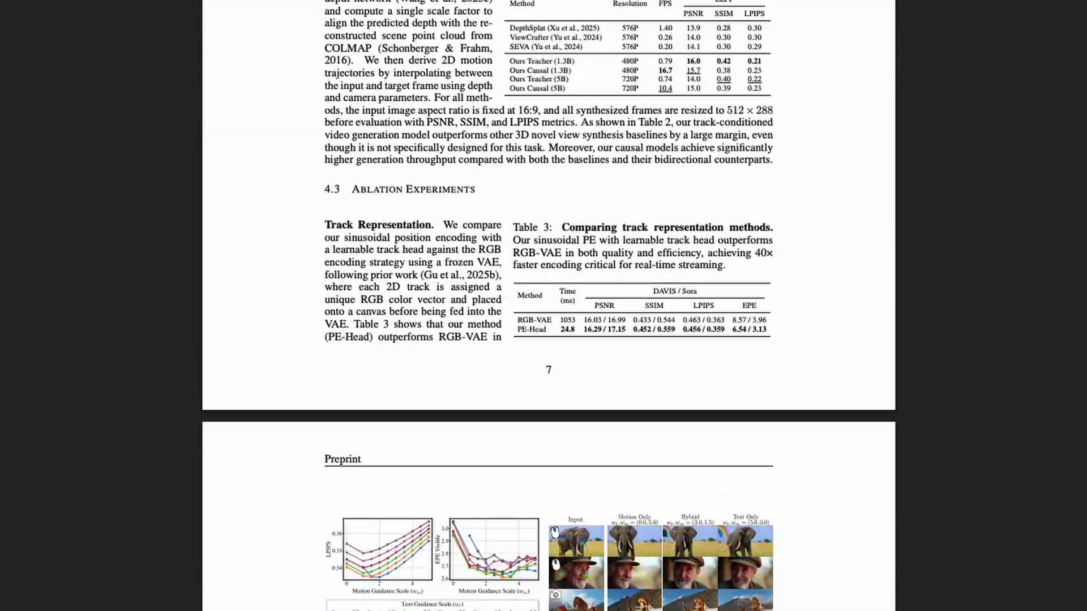
{"action": "scroll", "coordinate": [543, 305], "scroll_direction": "down", "scroll_amount": 1}
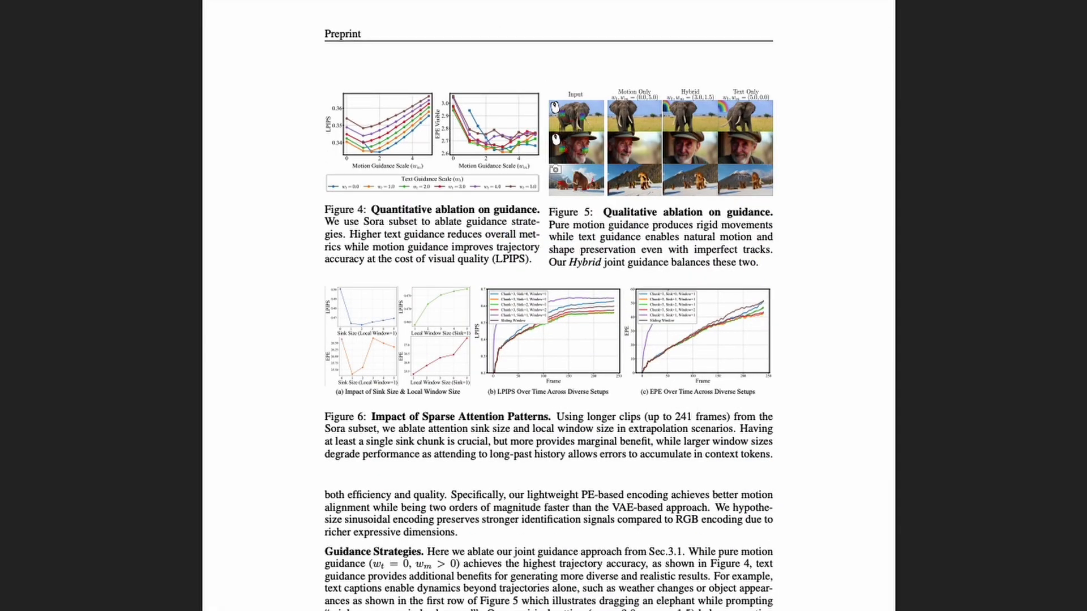
{"action": "scroll", "coordinate": [548, 305], "scroll_direction": "down", "scroll_amount": 8}
{"action": "scroll", "coordinate": [548, 305], "scroll_direction": "down", "scroll_amount": 7}
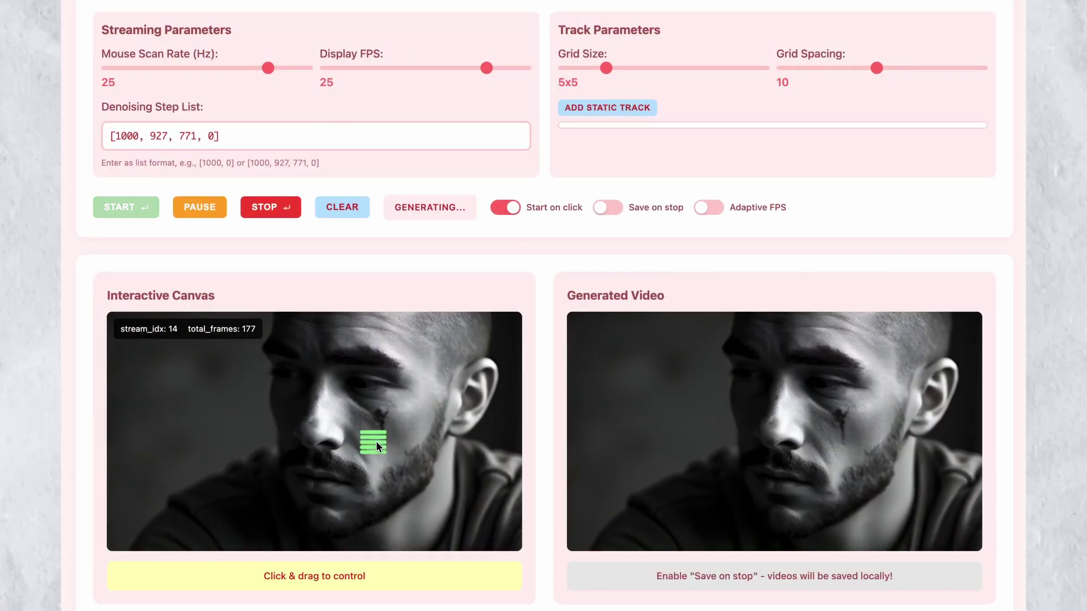
Drag the green 5x5 grid down across the man's cheek to turn his face
{"action": "mouse_move", "coordinate": [376, 441]}
{"action": "left_mouse_down"}
{"action": "mouse_move", "coordinate": [467, 368]}
{"action": "mouse_move", "coordinate": [213, 477]}
{"action": "mouse_move", "coordinate": [300, 423]}
{"action": "mouse_move", "coordinate": [464, 474]}
{"action": "mouse_move", "coordinate": [432, 424]}
{"action": "mouse_move", "coordinate": [400, 444]}
{"action": "mouse_move", "coordinate": [432, 456]}
{"action": "mouse_move", "coordinate": [357, 453]}
{"action": "mouse_move", "coordinate": [478, 364]}
{"action": "mouse_move", "coordinate": [260, 401]}
{"action": "mouse_move", "coordinate": [304, 444]}
{"action": "mouse_move", "coordinate": [378, 458]}
{"action": "left_mouse_up"}
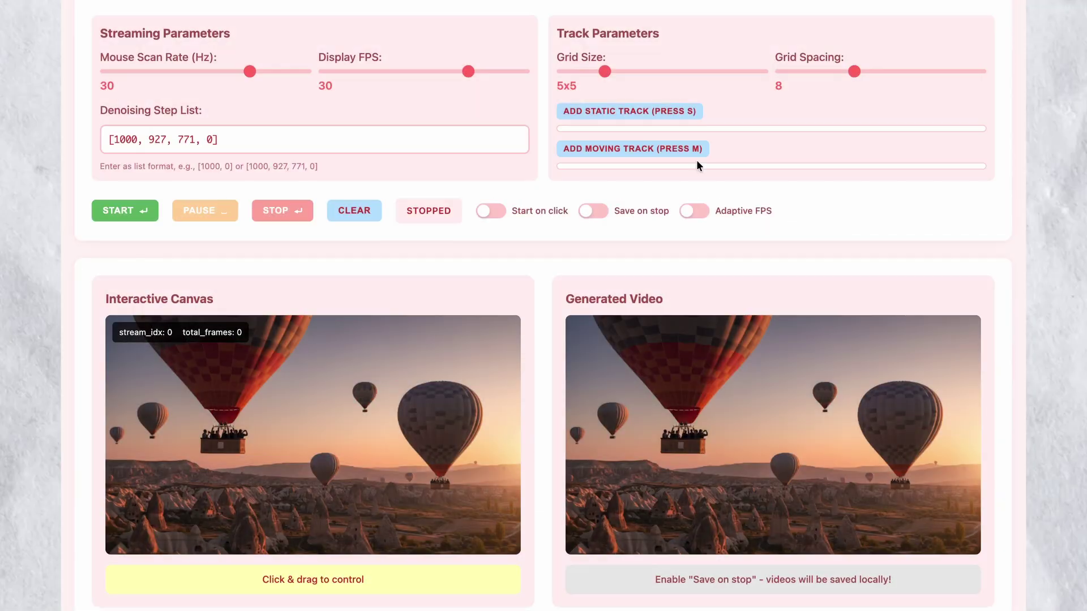
Add moving tracks by drawing 155-, 120- and 133-frame paths from three balloons
{"action": "left_click", "coordinate": [692, 149]}
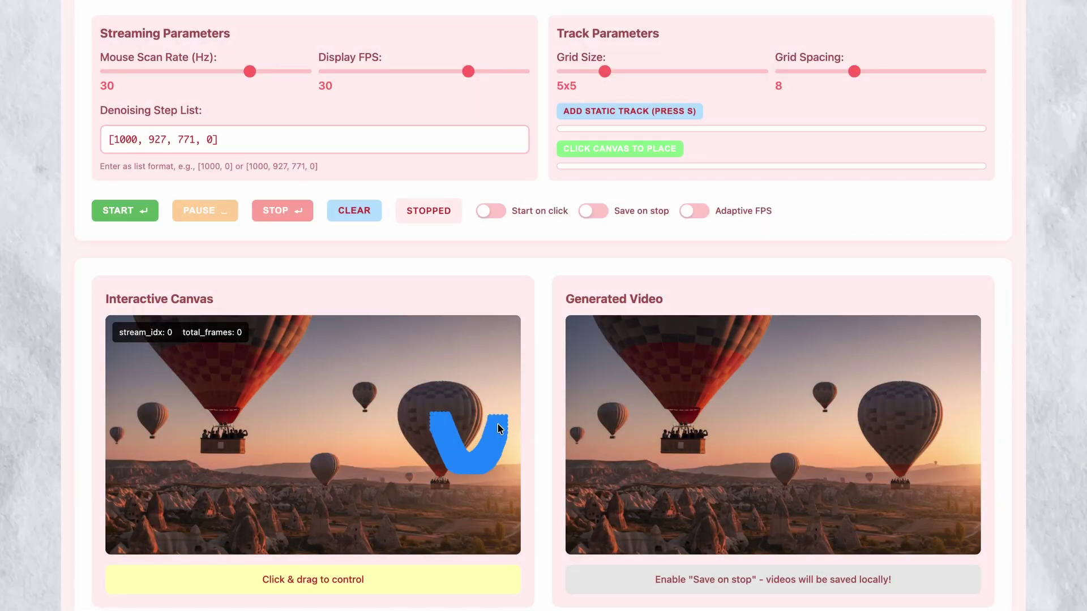
{"action": "left_click_drag", "start_coordinate": [501, 429], "coordinate": [497, 426]}
{"action": "left_click_drag", "start_coordinate": [377, 377], "coordinate": [383, 354]}
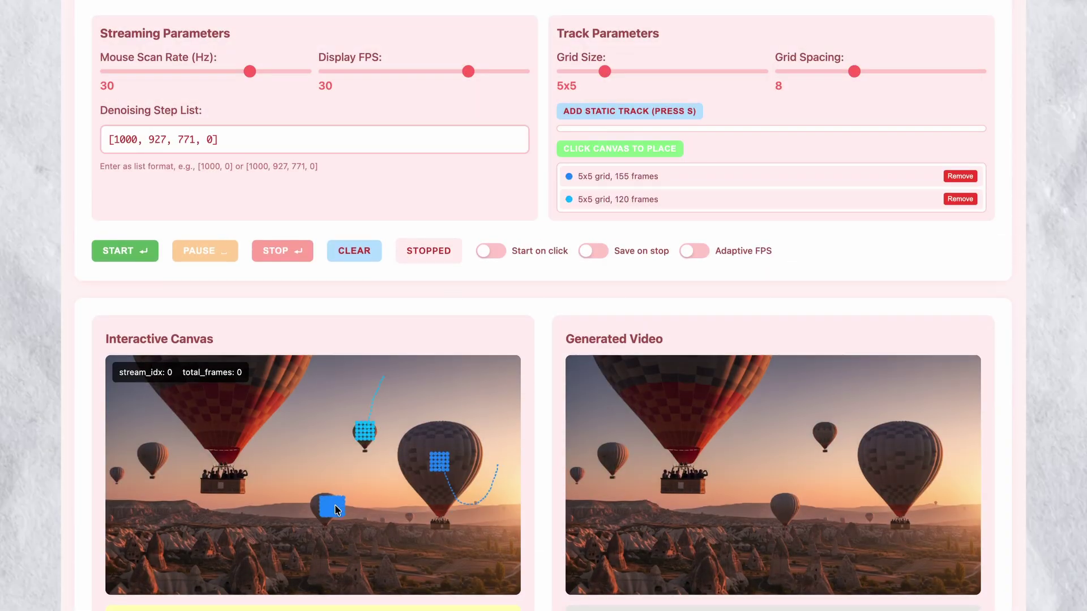
{"action": "left_click_drag", "start_coordinate": [354, 482], "coordinate": [369, 475]}
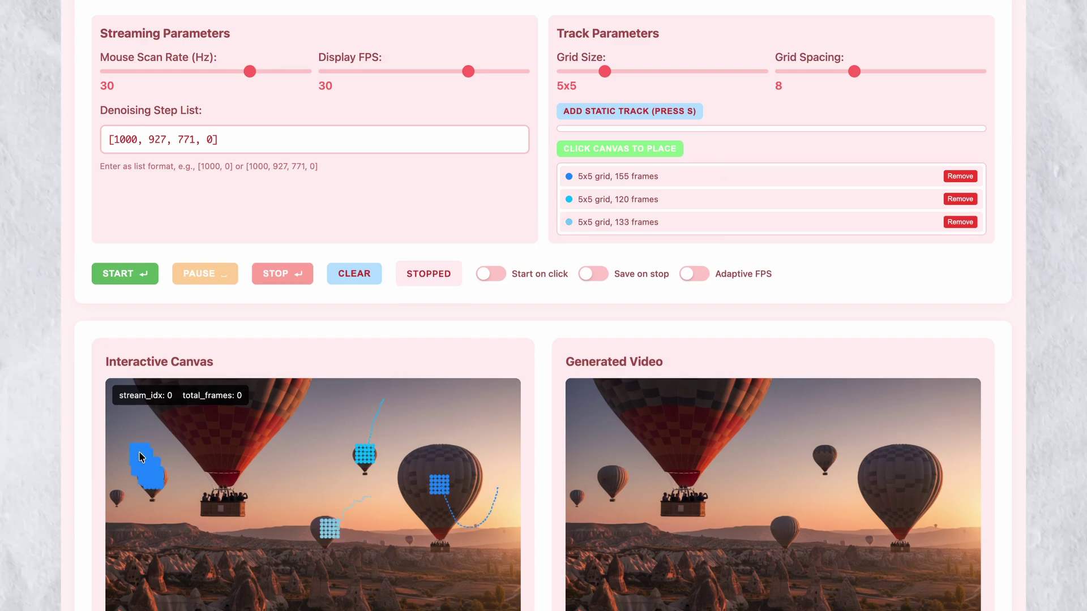